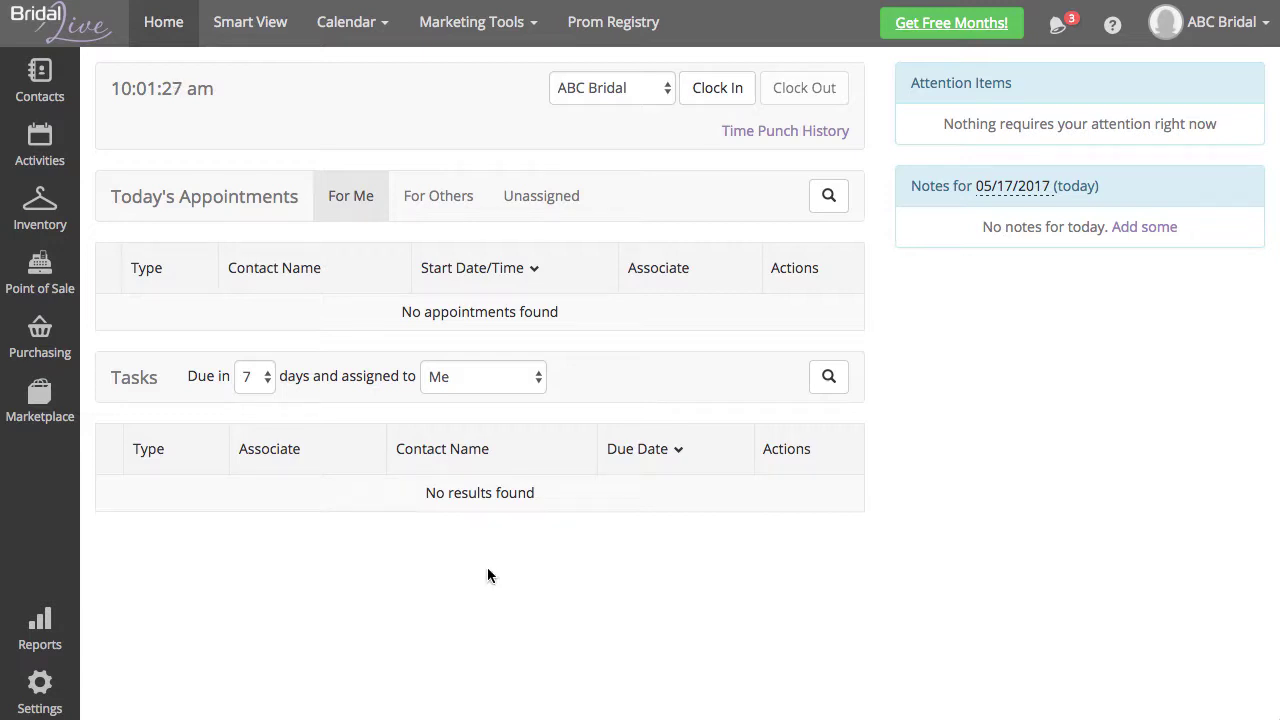
# Step: Turn Use Digital Signature on in the Point Of Sale Preferences
pyautogui.click(58, 682)
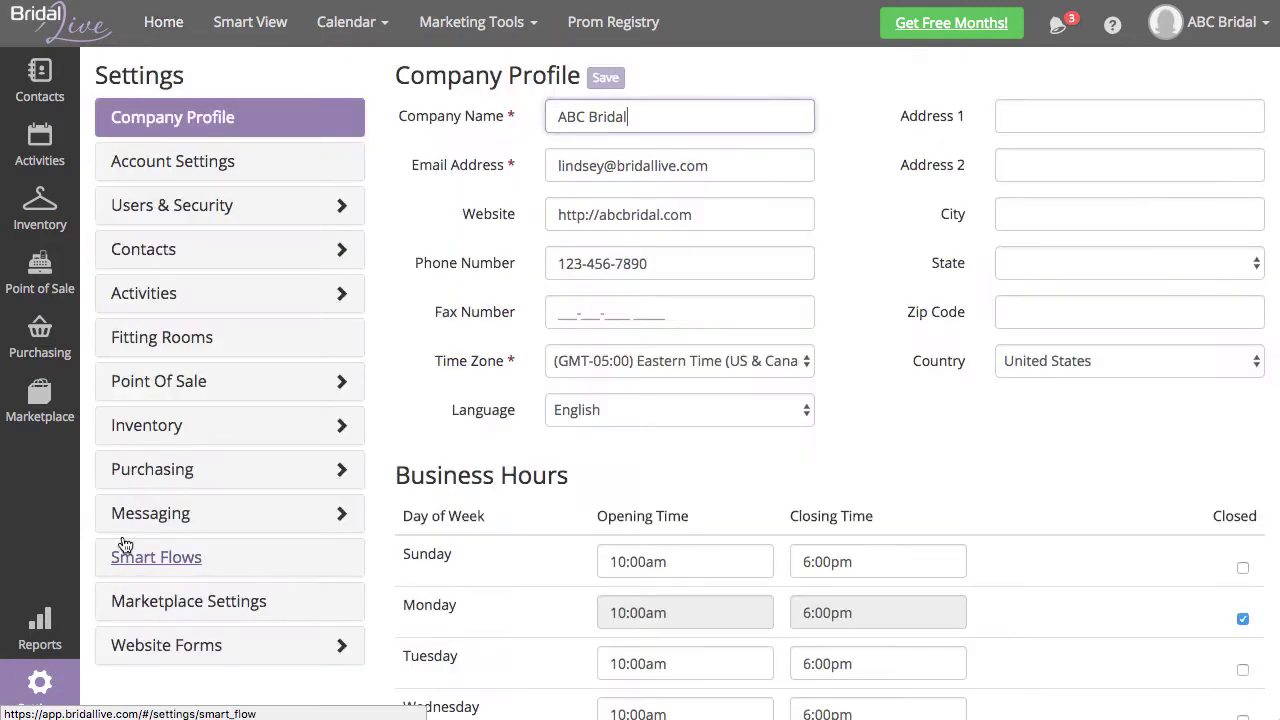
pyautogui.click(289, 391)
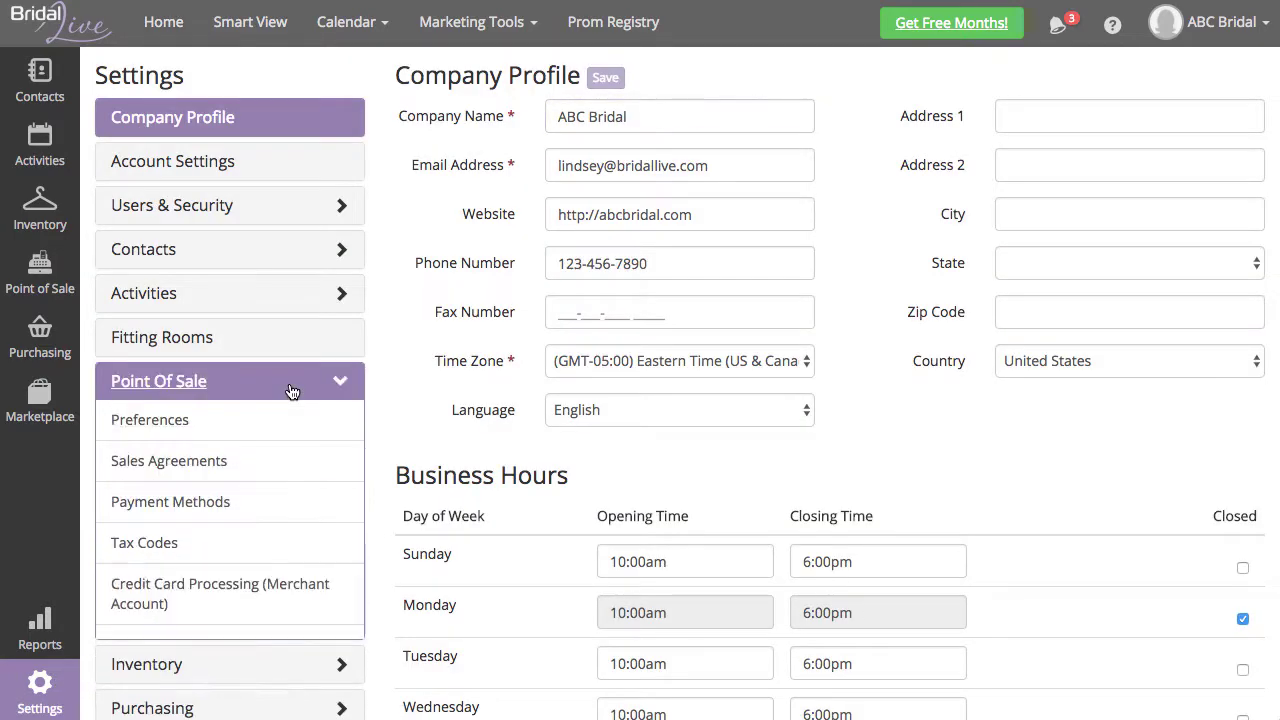
pyautogui.click(331, 427)
pyautogui.scroll(-10, 549, 460)
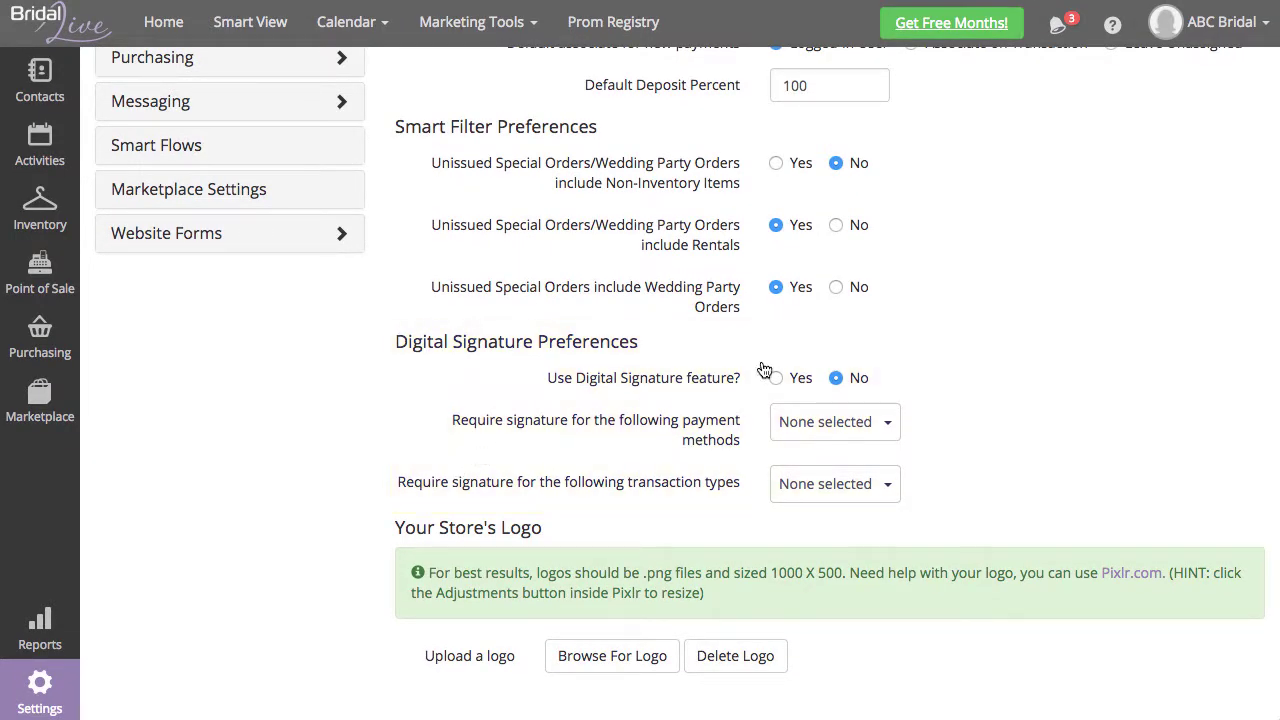
pyautogui.click(791, 379)
# Step: Require signatures for Visa, Mastercard, American Express and Discover payments
pyautogui.click(857, 428)
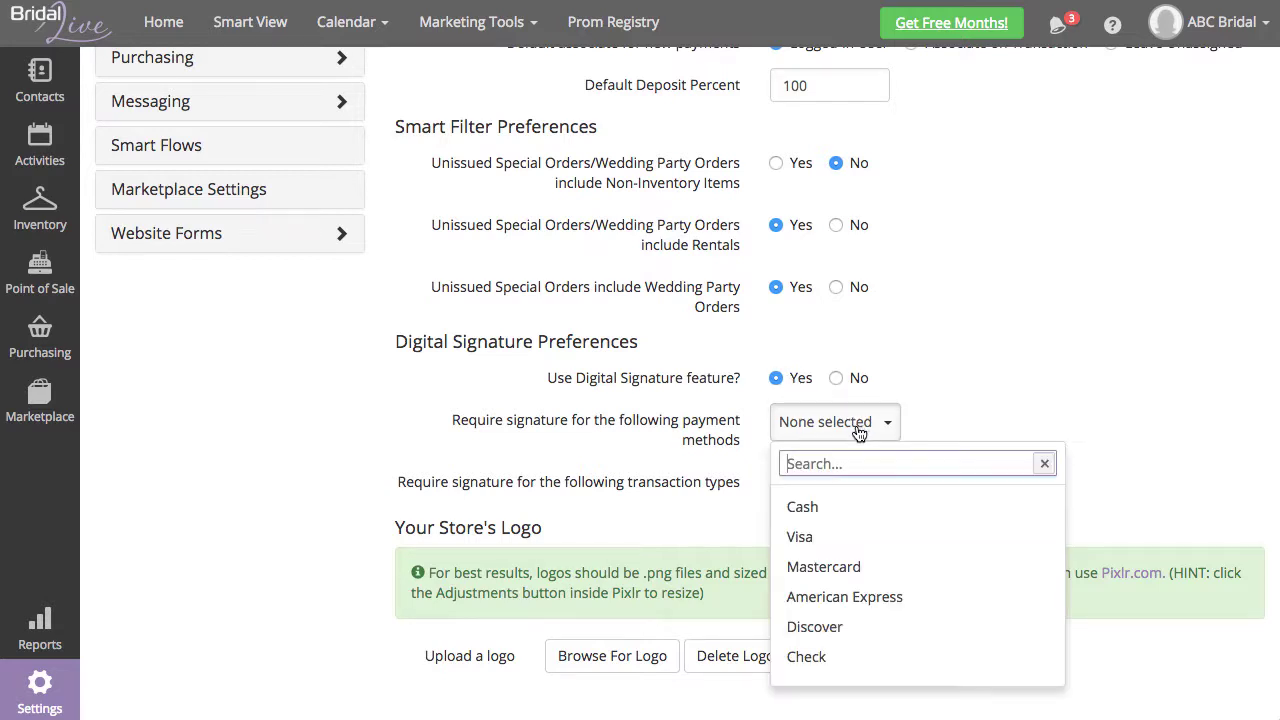
pyautogui.click(858, 536)
pyautogui.click(868, 568)
pyautogui.click(889, 602)
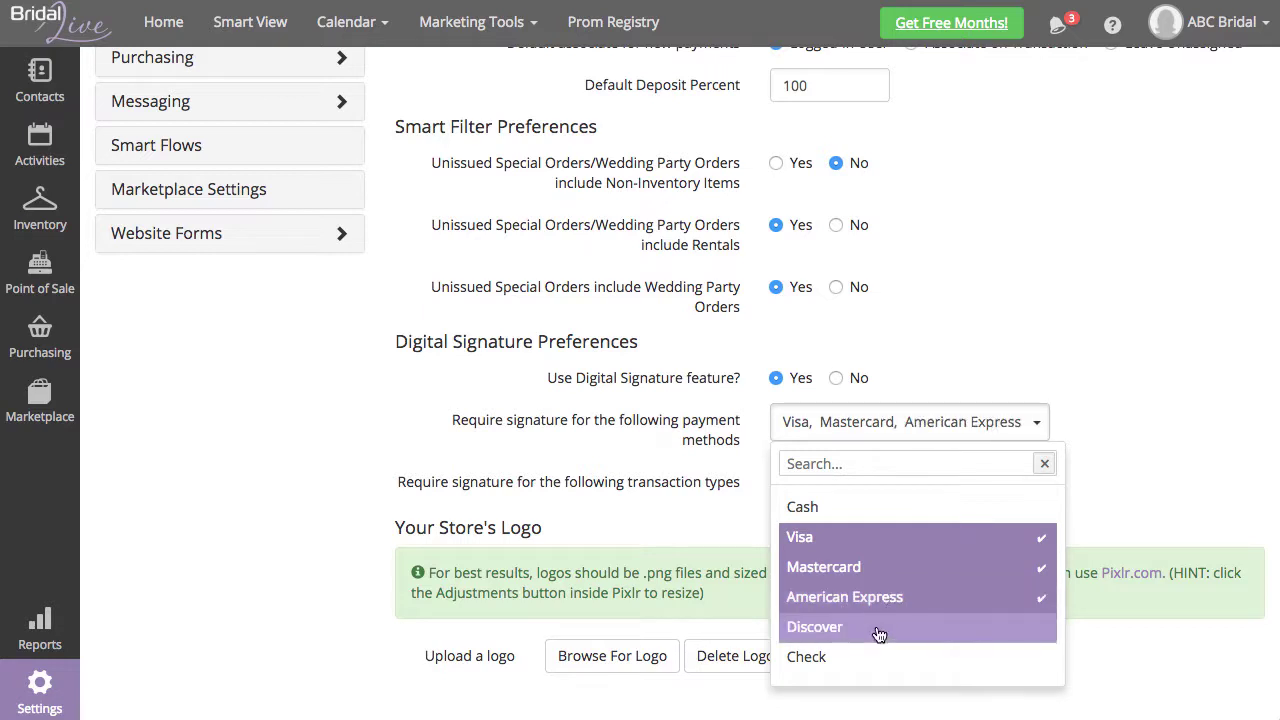
pyautogui.click(874, 630)
pyautogui.click(1118, 461)
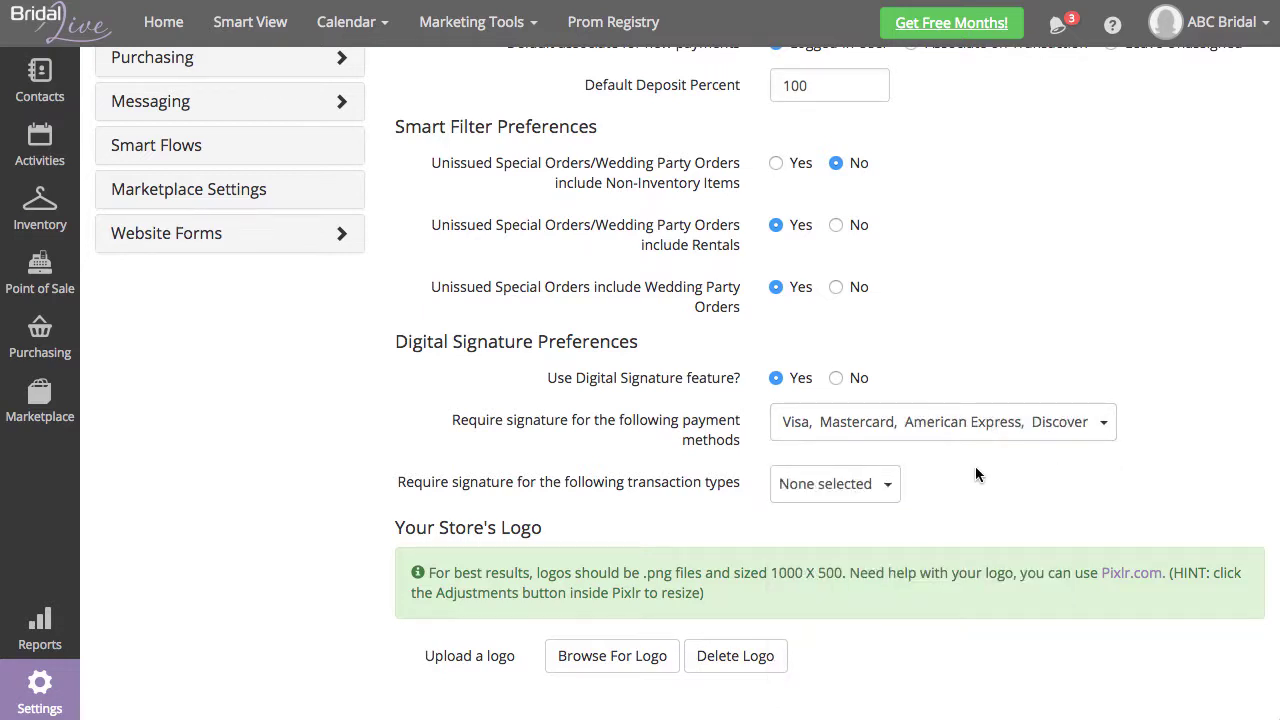
# Step: Require signatures on Special Order and Layaway transactions
pyautogui.click(886, 488)
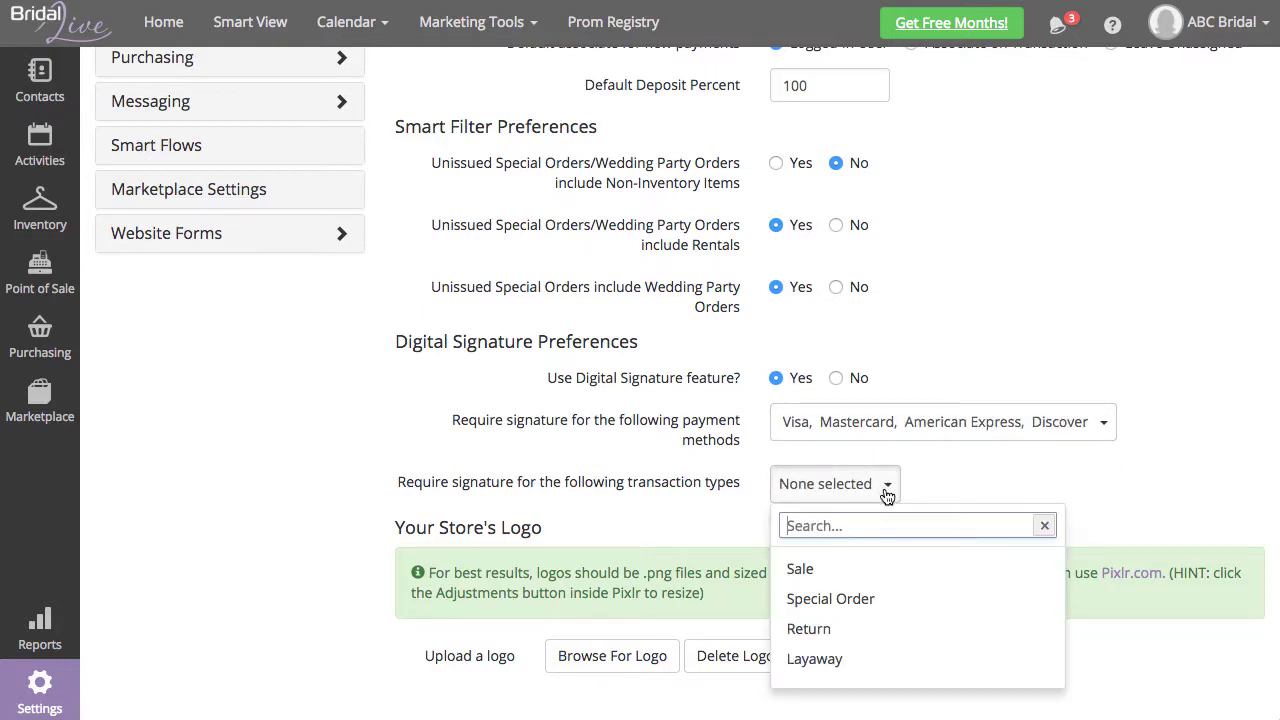
pyautogui.click(1015, 603)
pyautogui.click(1018, 662)
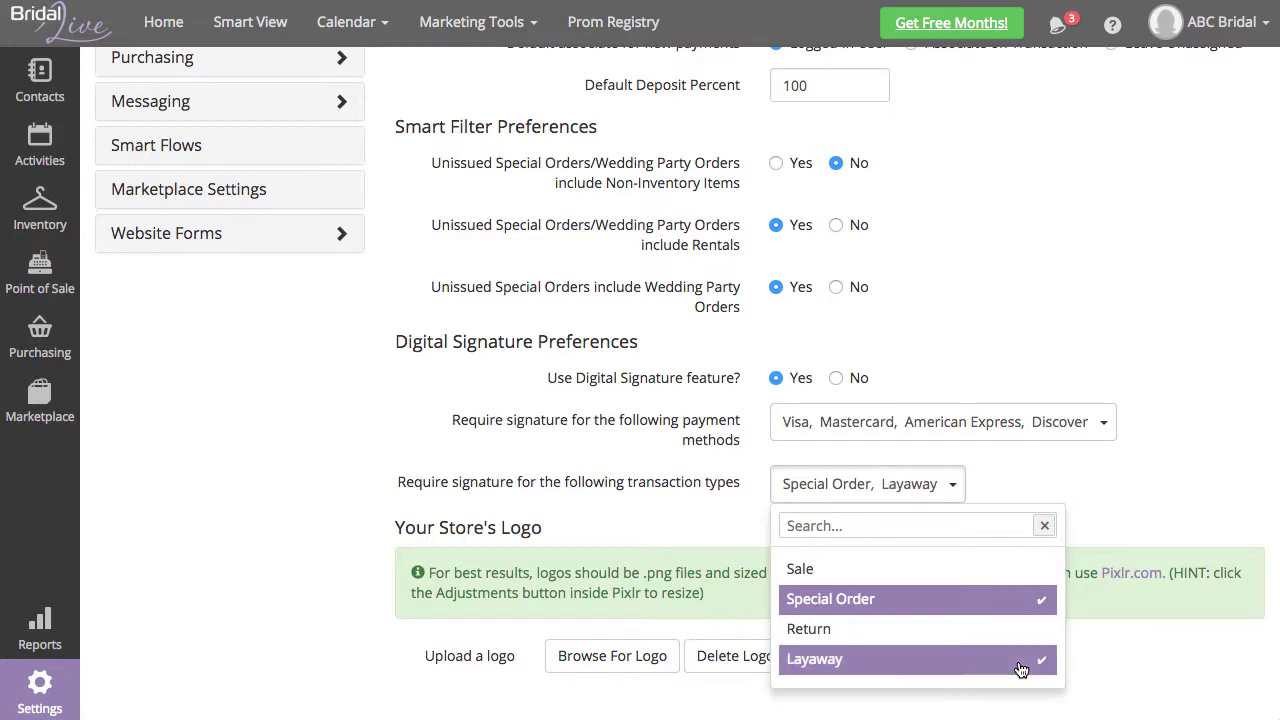
pyautogui.click(1125, 535)
# Step: Save the preferences, acknowledge the signature-lines notice, and go to Sales Agreements
pyautogui.scroll(10, 513, 262)
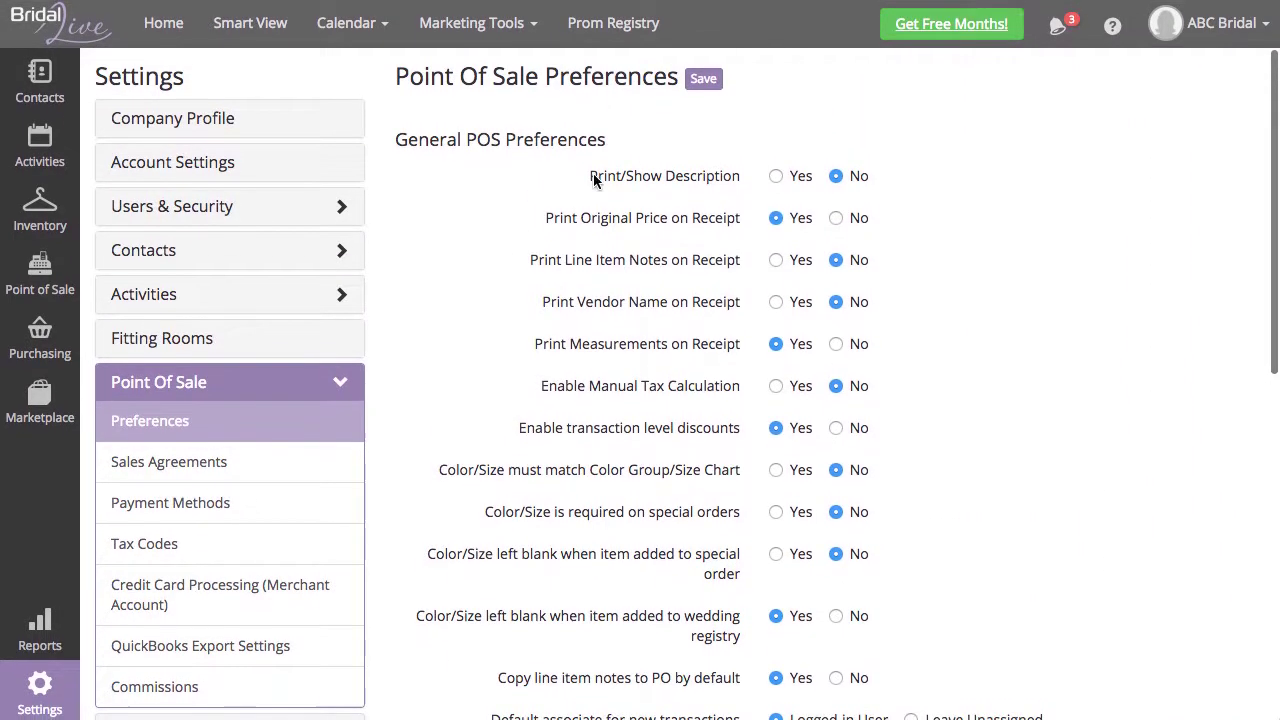
pyautogui.click(718, 78)
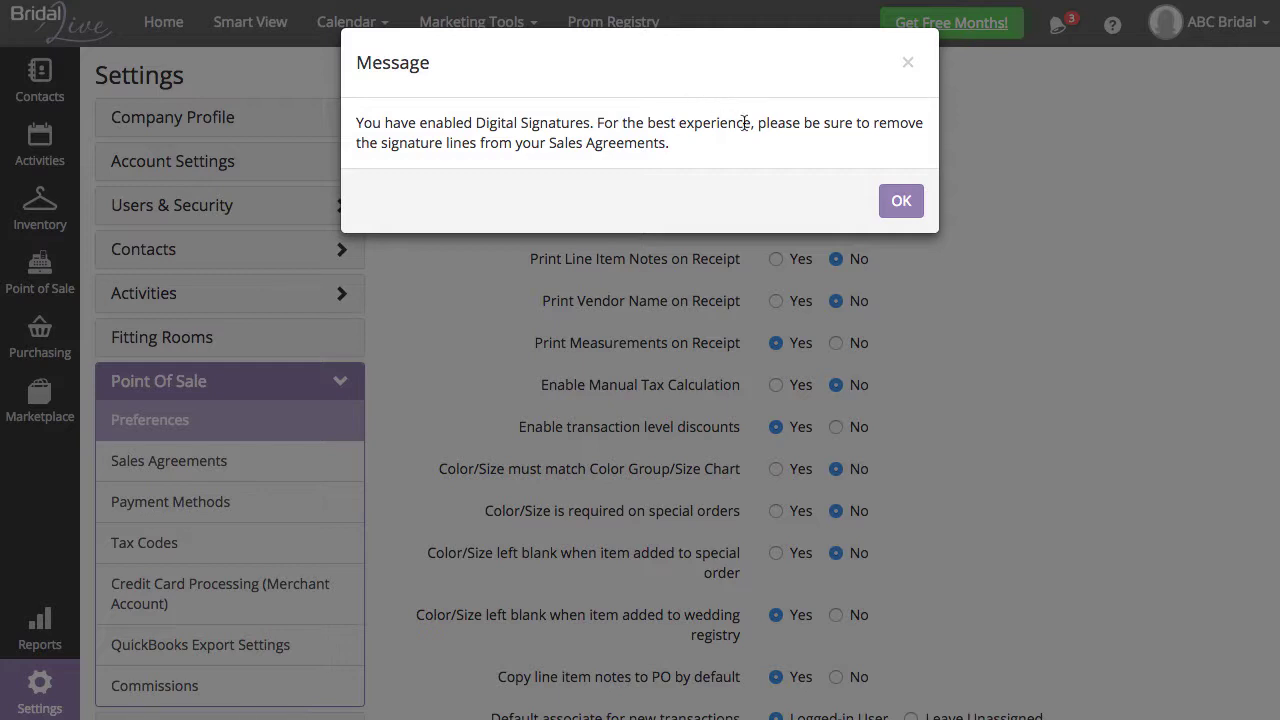
pyautogui.click(918, 204)
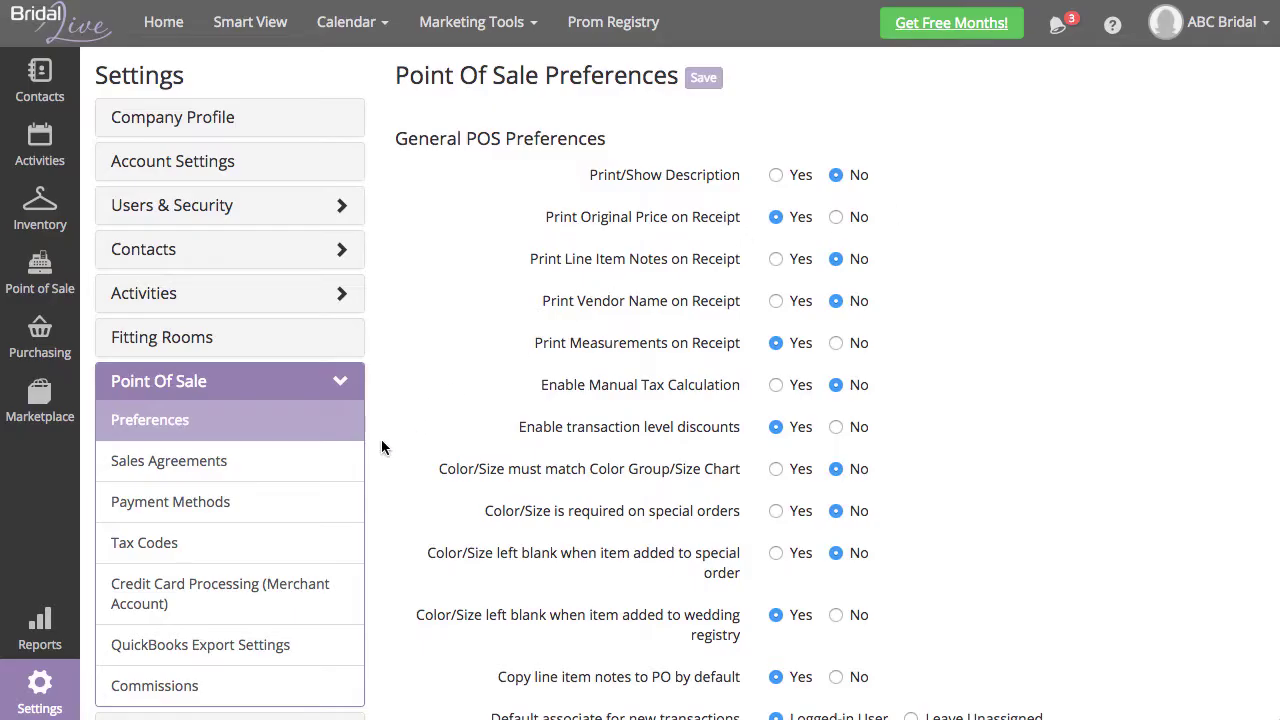
pyautogui.click(342, 472)
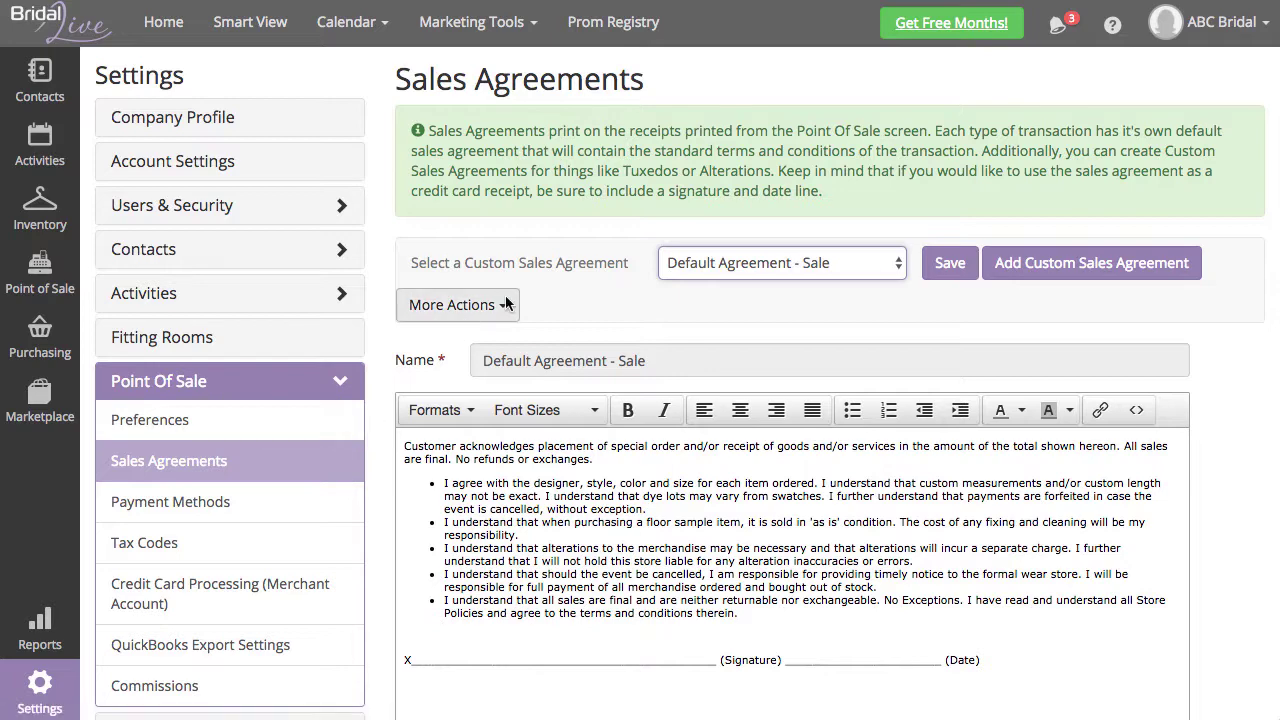
# Step: Remove the signature and date line from the Special Order default agreement and save
pyautogui.click(883, 265)
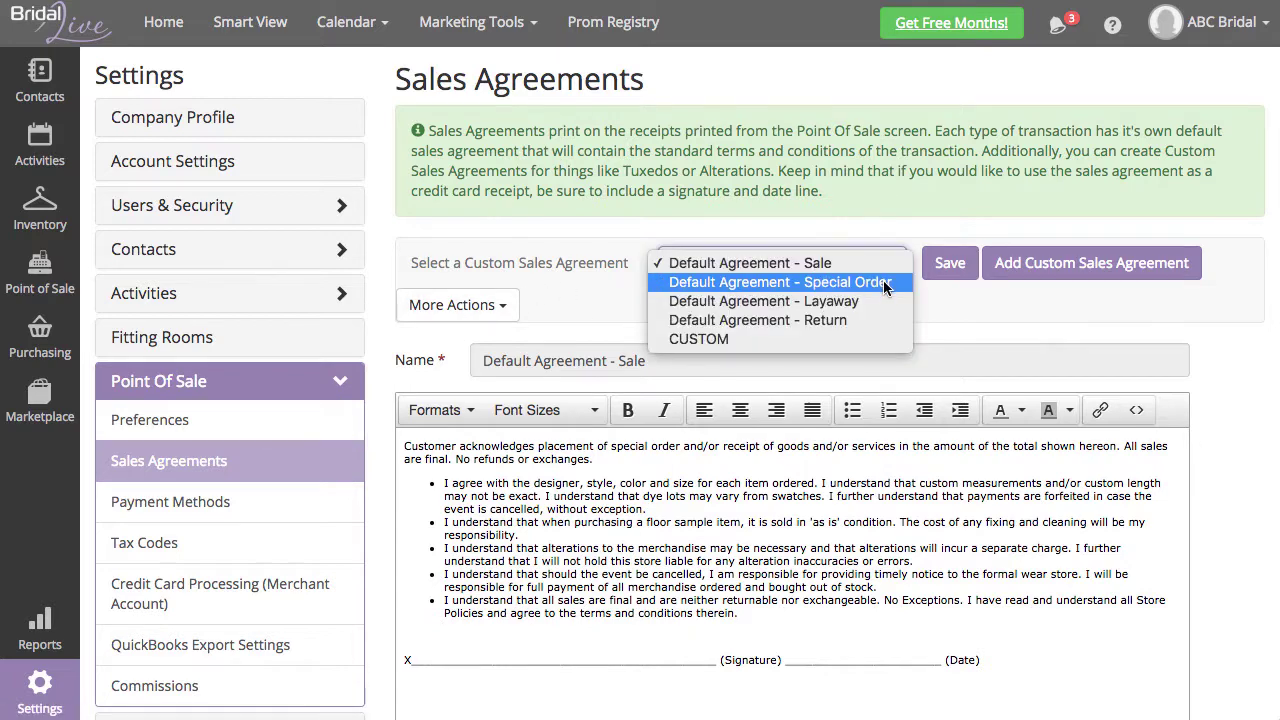
pyautogui.click(883, 284)
pyautogui.moveTo(1008, 665); pyautogui.dragTo(973, 625)
pyautogui.press('BackSpace')
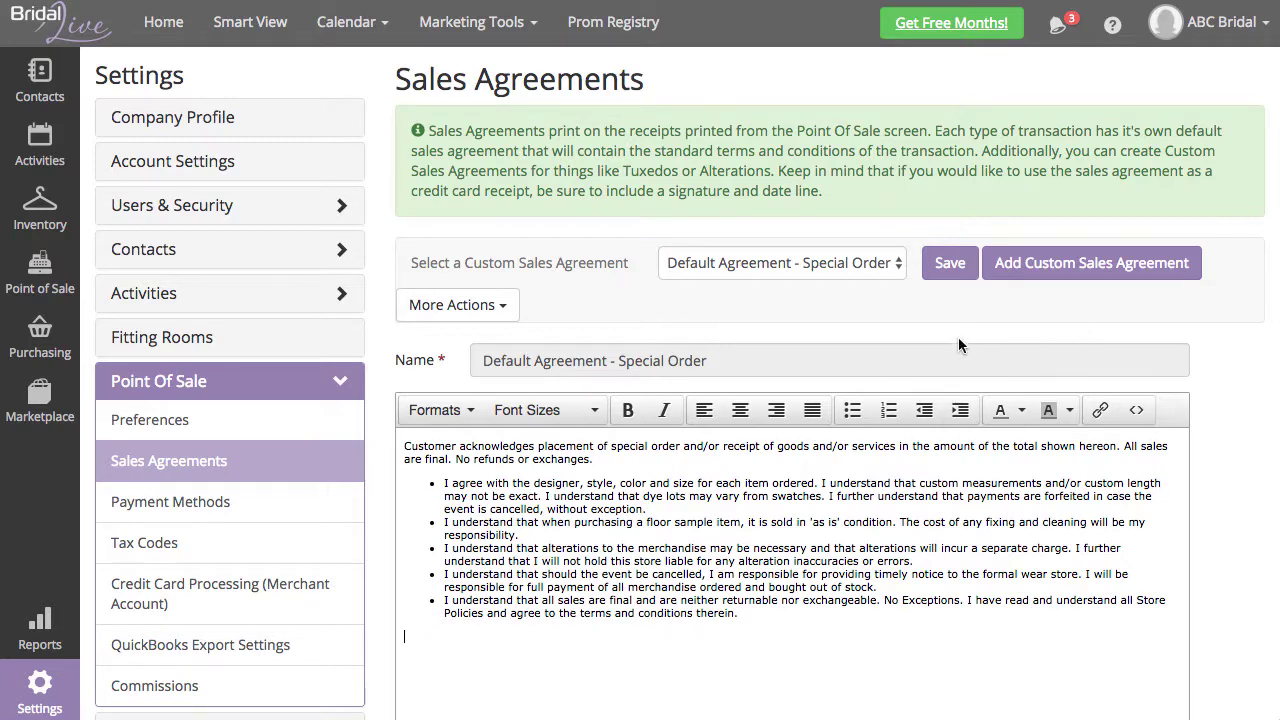
pyautogui.click(948, 265)
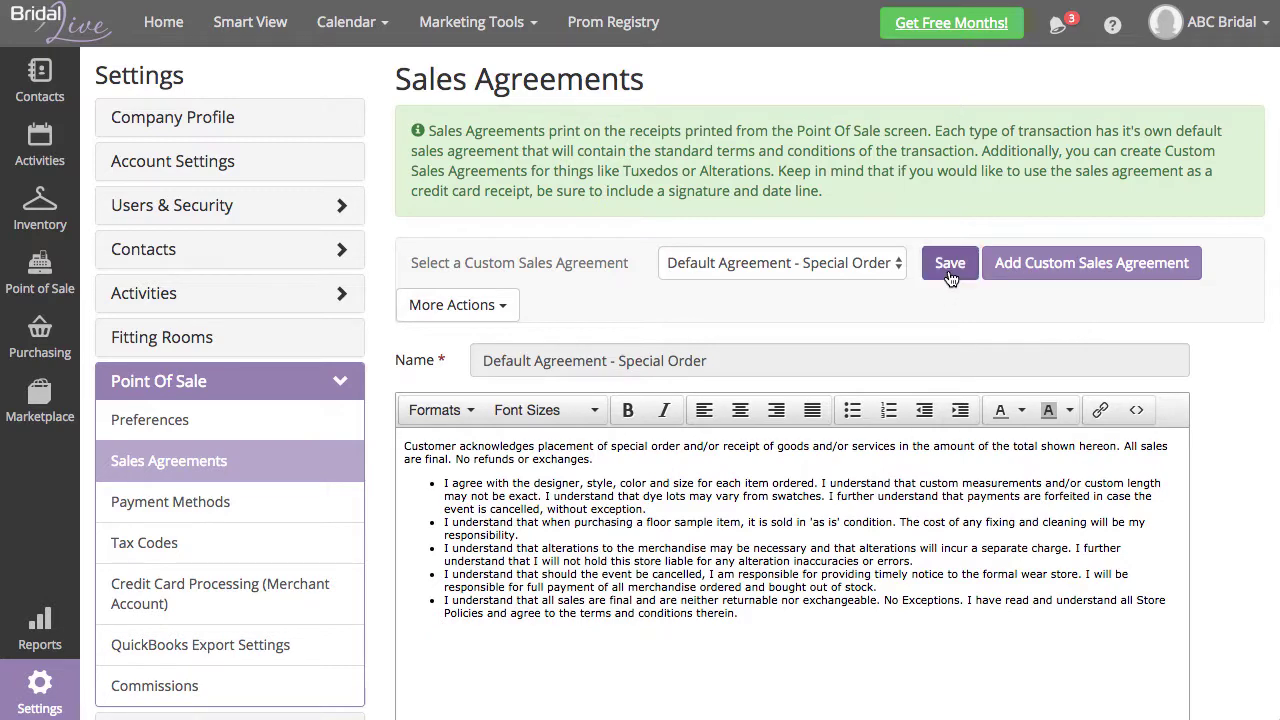
# Step: Remove the signature line from the Layaway default agreement and save
pyautogui.click(870, 263)
pyautogui.click(869, 284)
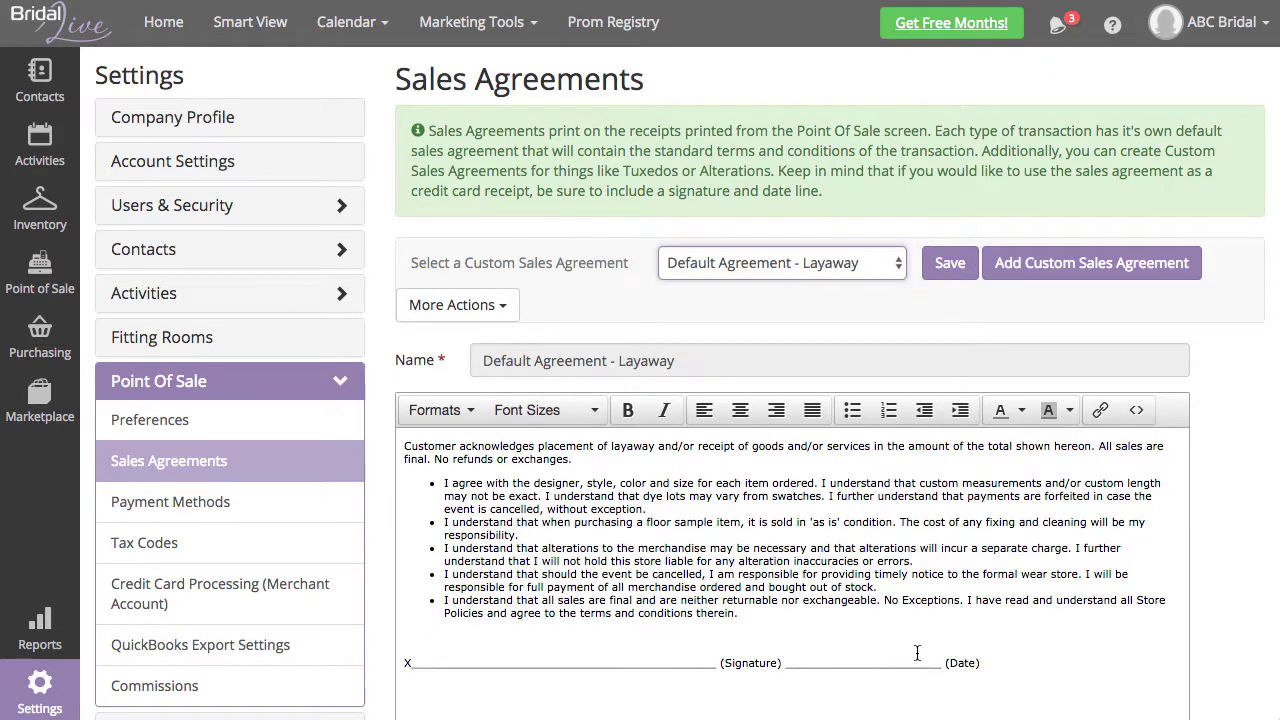
pyautogui.moveTo(1022, 663); pyautogui.dragTo(1009, 629)
pyautogui.press('BackSpace')
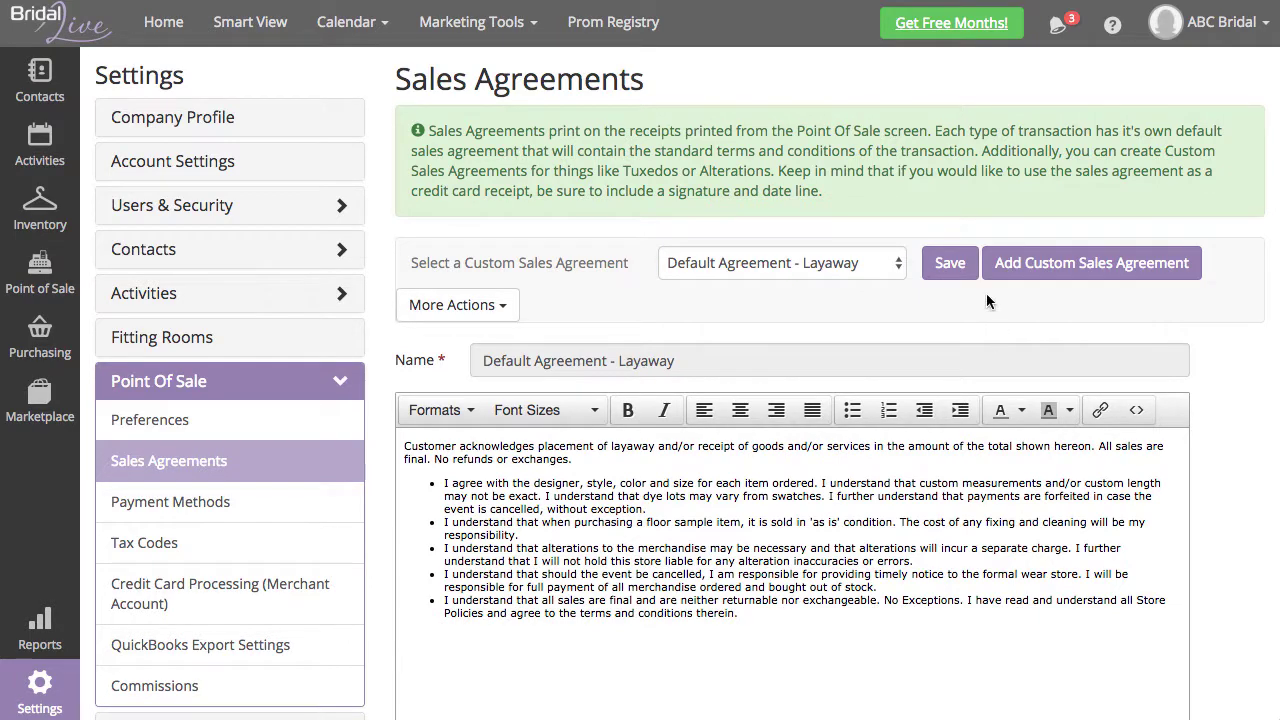
pyautogui.click(943, 272)
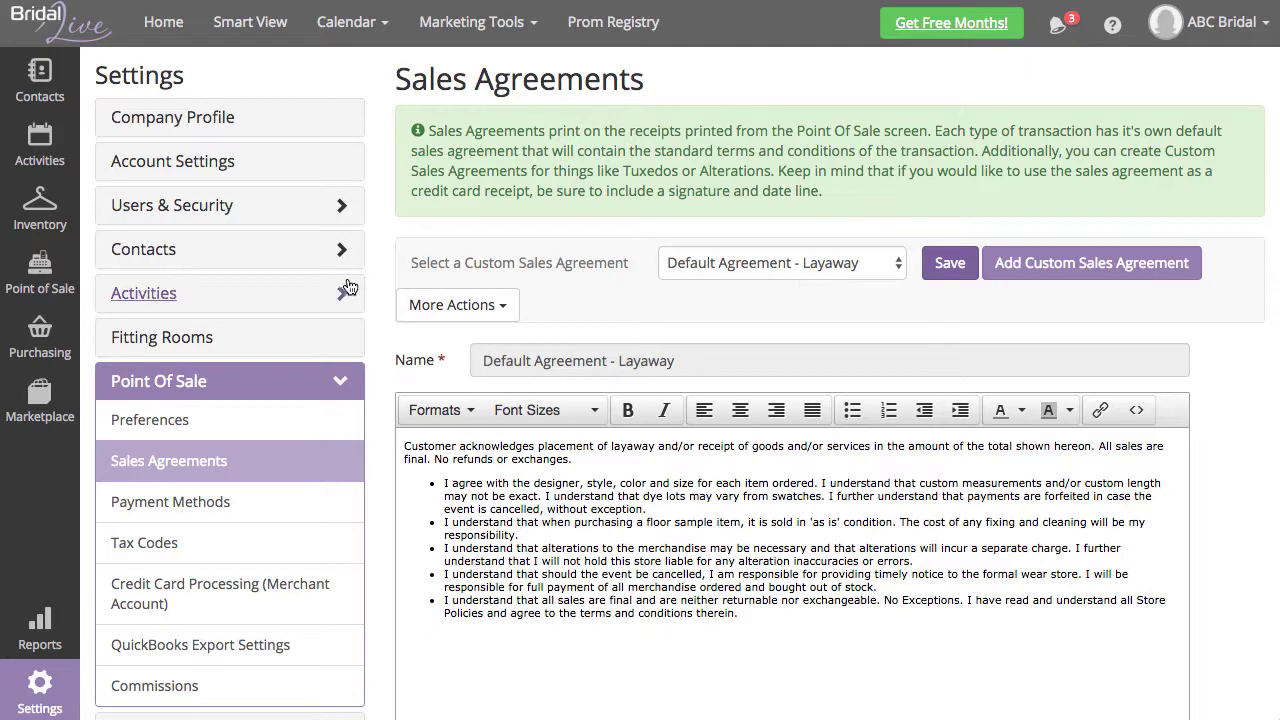
# Step: Create a new special order and assign the bride contact found by searching 'Brid'
pyautogui.moveTo(63, 285)
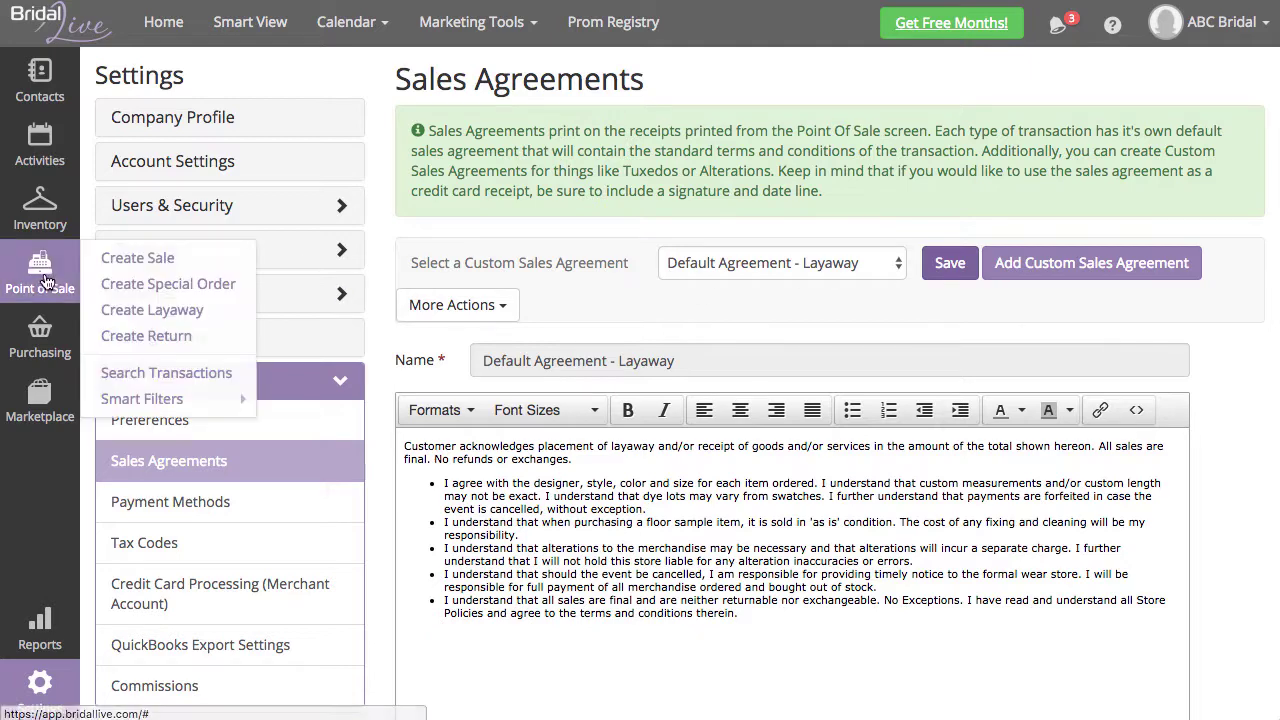
pyautogui.click(232, 284)
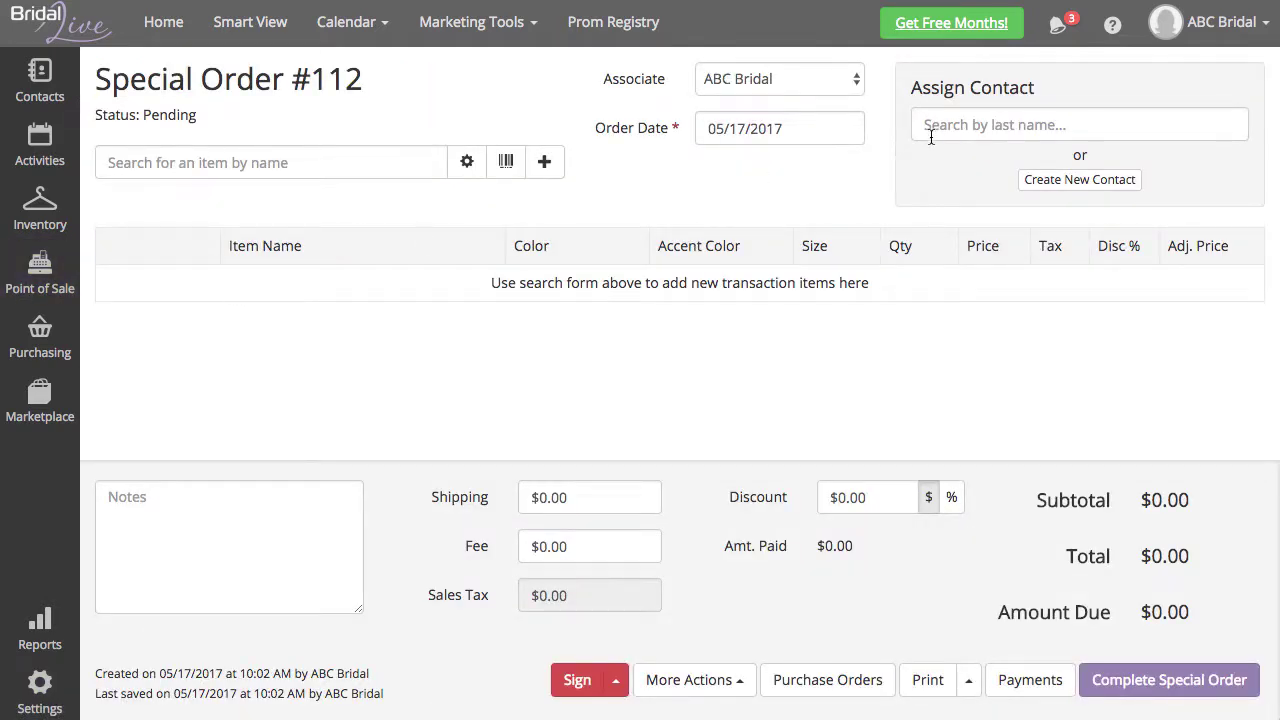
pyautogui.click(955, 131)
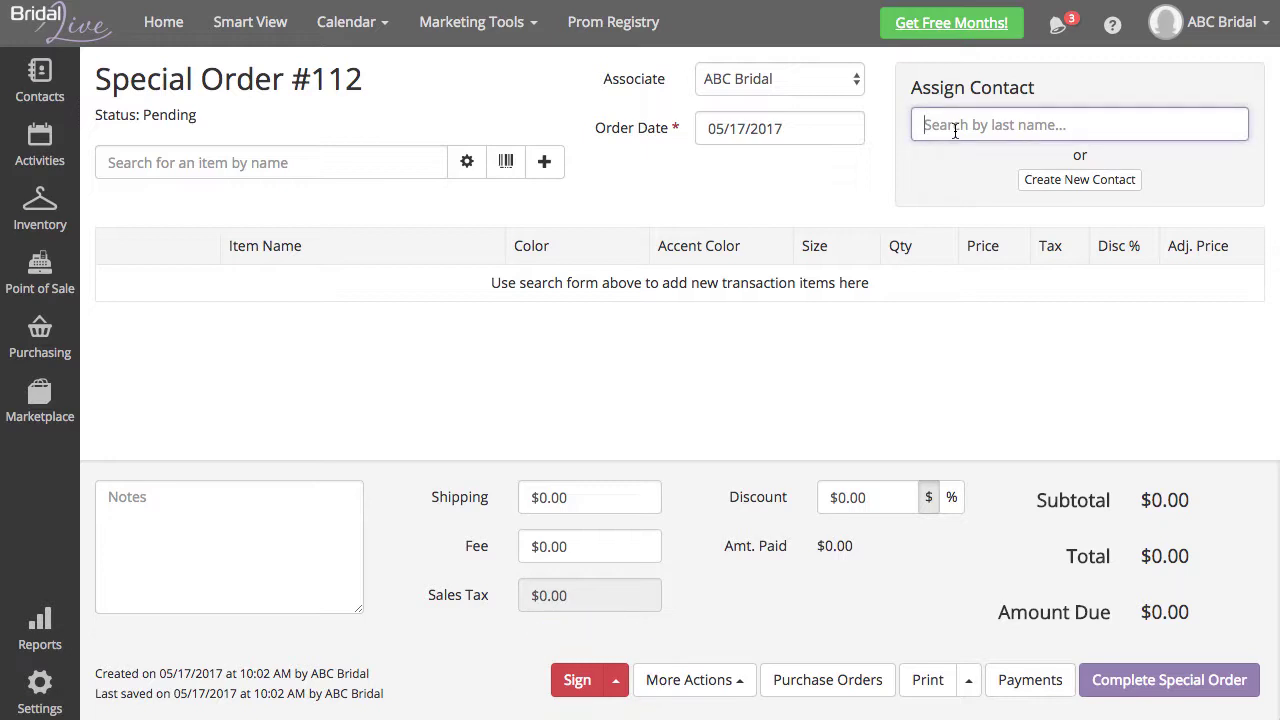
pyautogui.write('Brid')
pyautogui.press('Return')
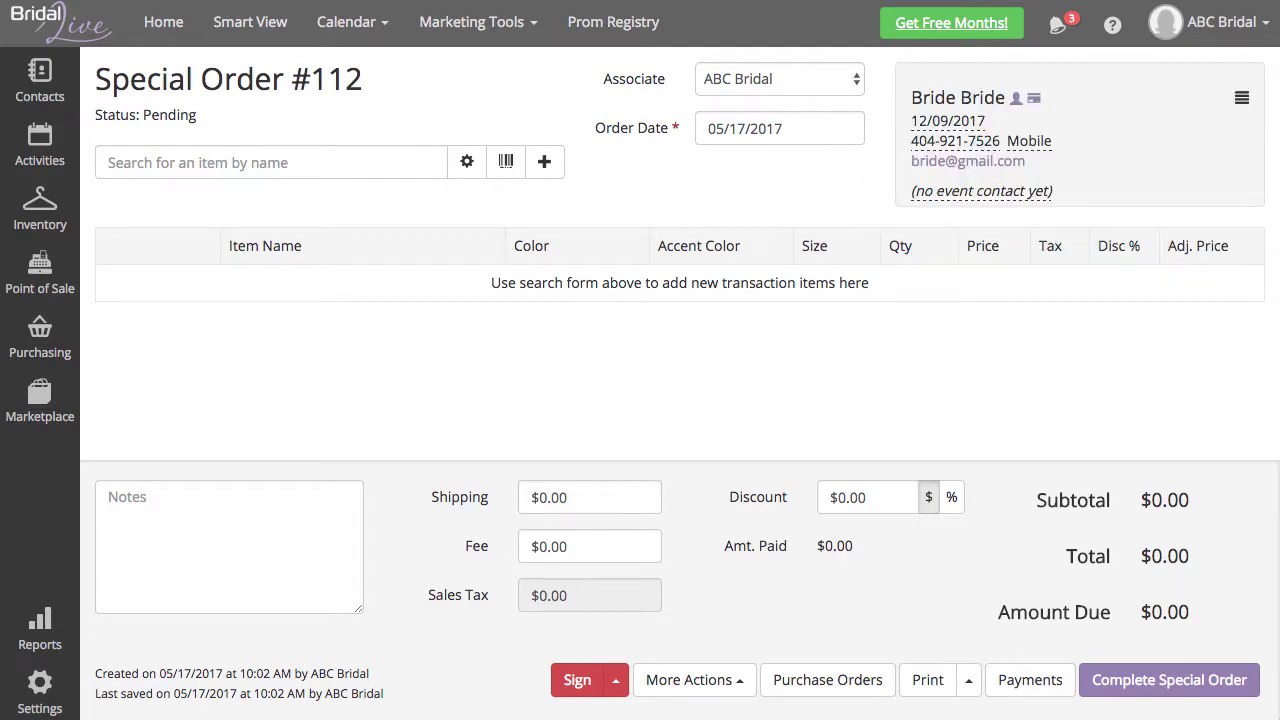
# Step: Add the Bridal Gown to the order and process its smart flows
pyautogui.click(400, 160)
pyautogui.write('bridal')
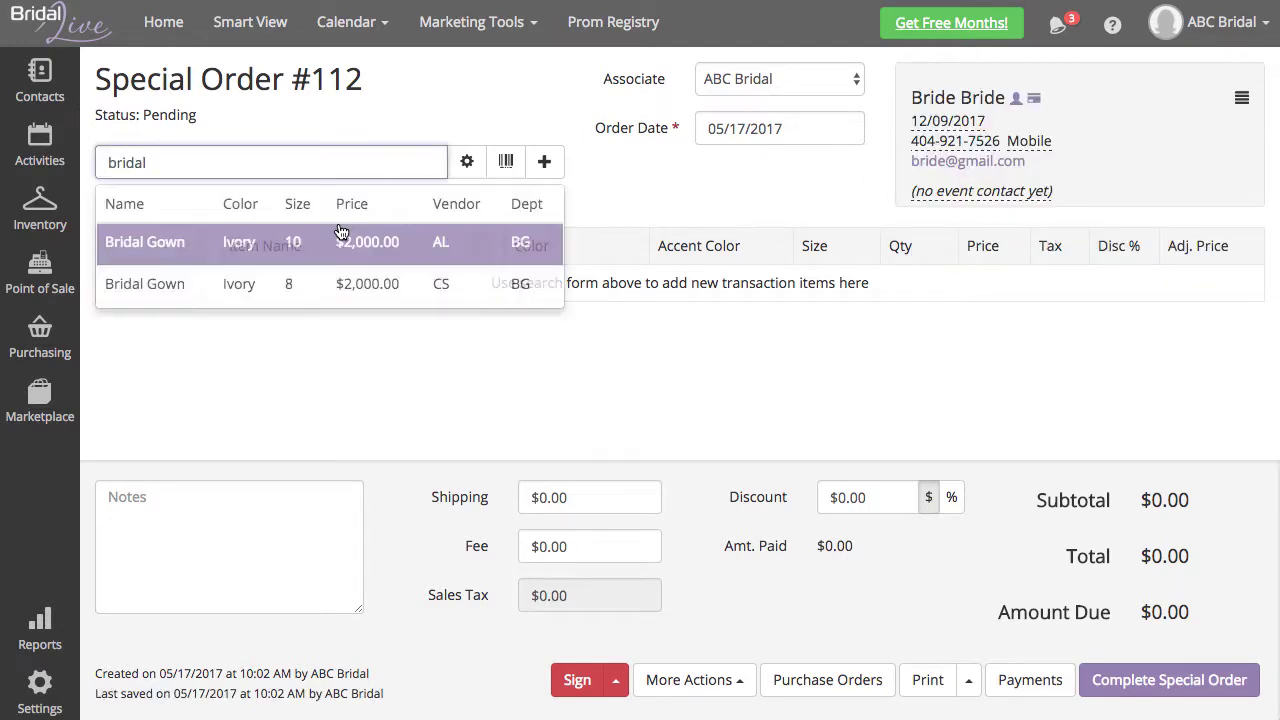
pyautogui.click(338, 242)
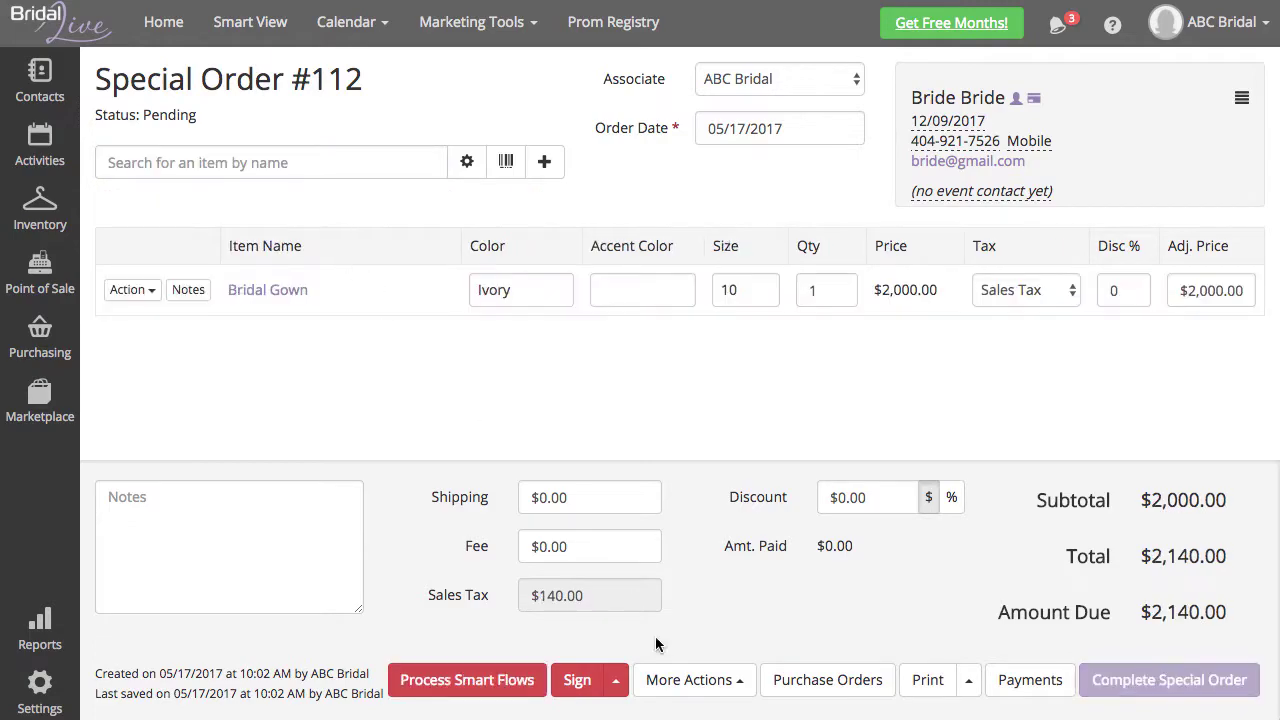
pyautogui.click(518, 682)
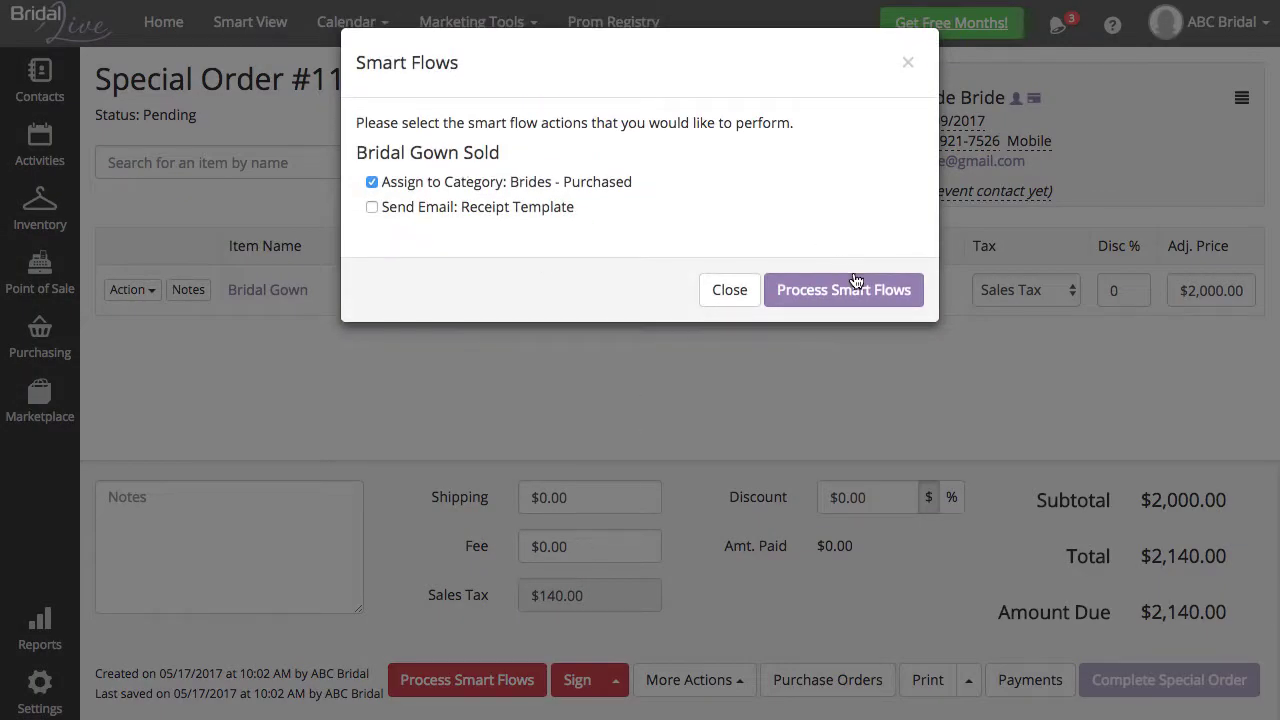
pyautogui.click(856, 285)
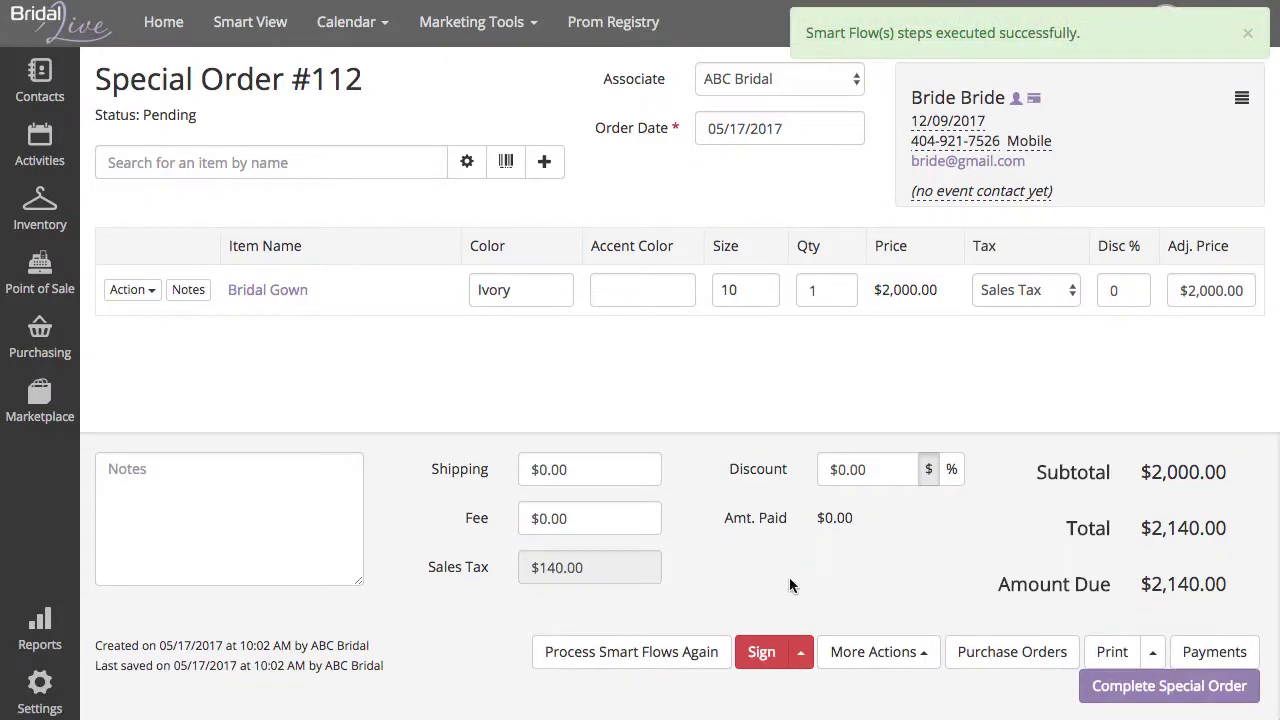
# Step: Sign and accept the special order agreement
pyautogui.click(778, 664)
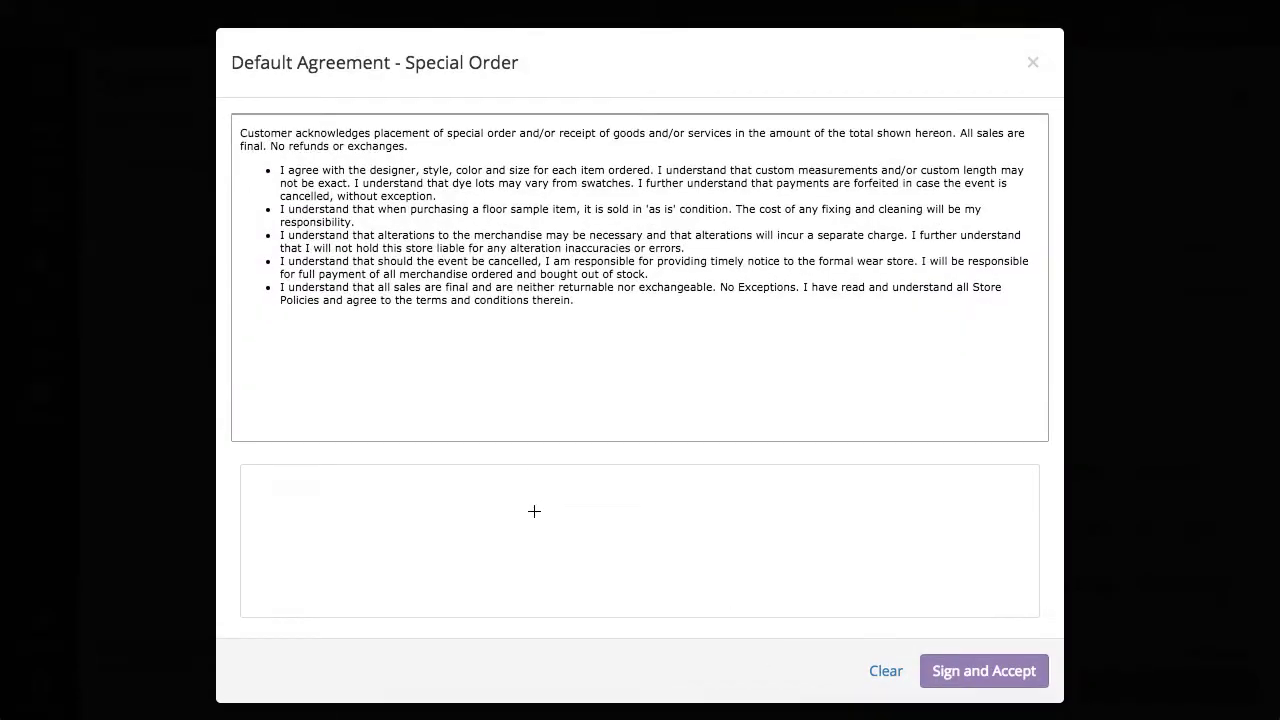
pyautogui.moveTo(487, 514)
pyautogui.mouseDown()
pyautogui.moveTo(632, 554)
pyautogui.moveTo(511, 591)
pyautogui.moveTo(489, 563)
pyautogui.moveTo(636, 606)
pyautogui.mouseUp()
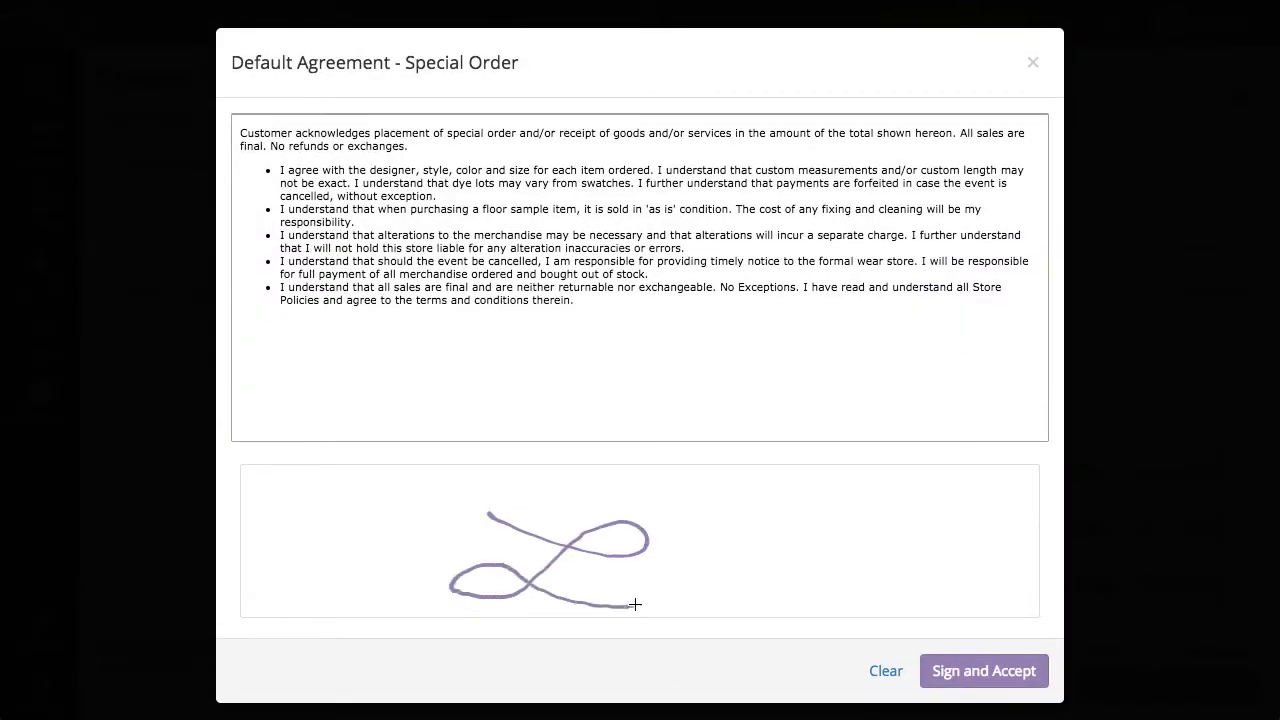
pyautogui.click(1004, 664)
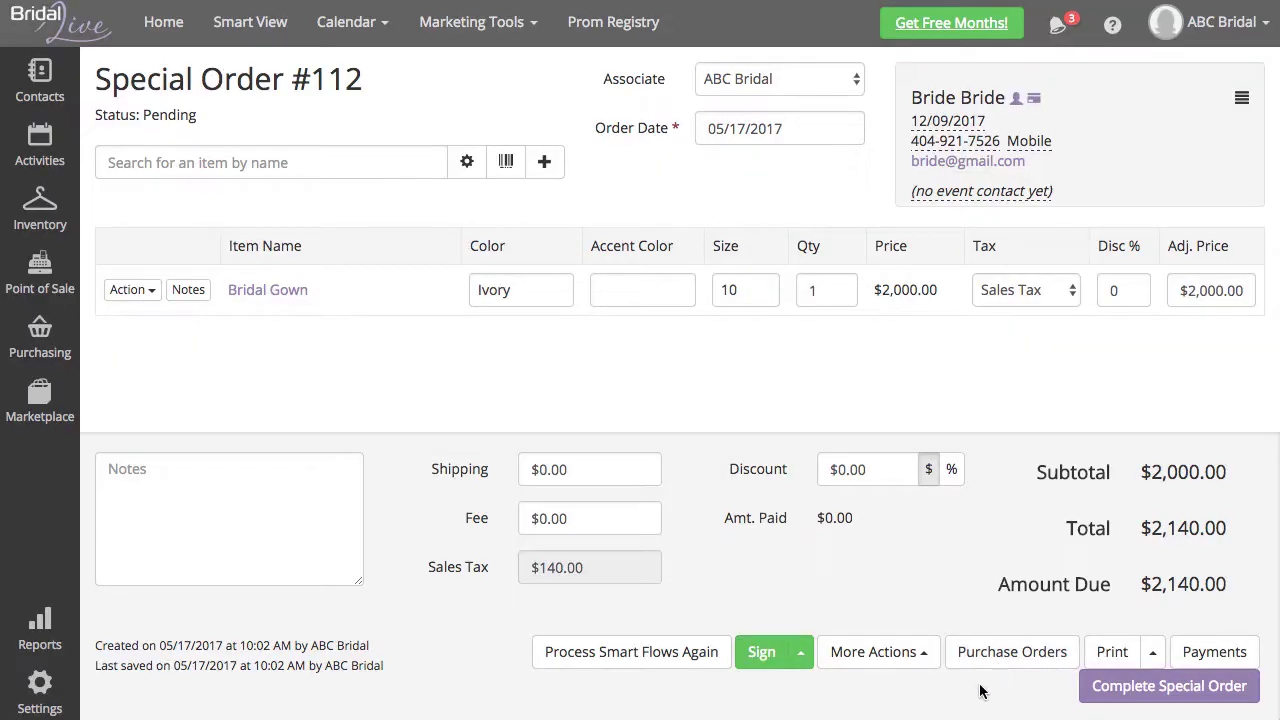
# Step: Sign and accept the order with the CUSTOM sales agreement
pyautogui.click(804, 656)
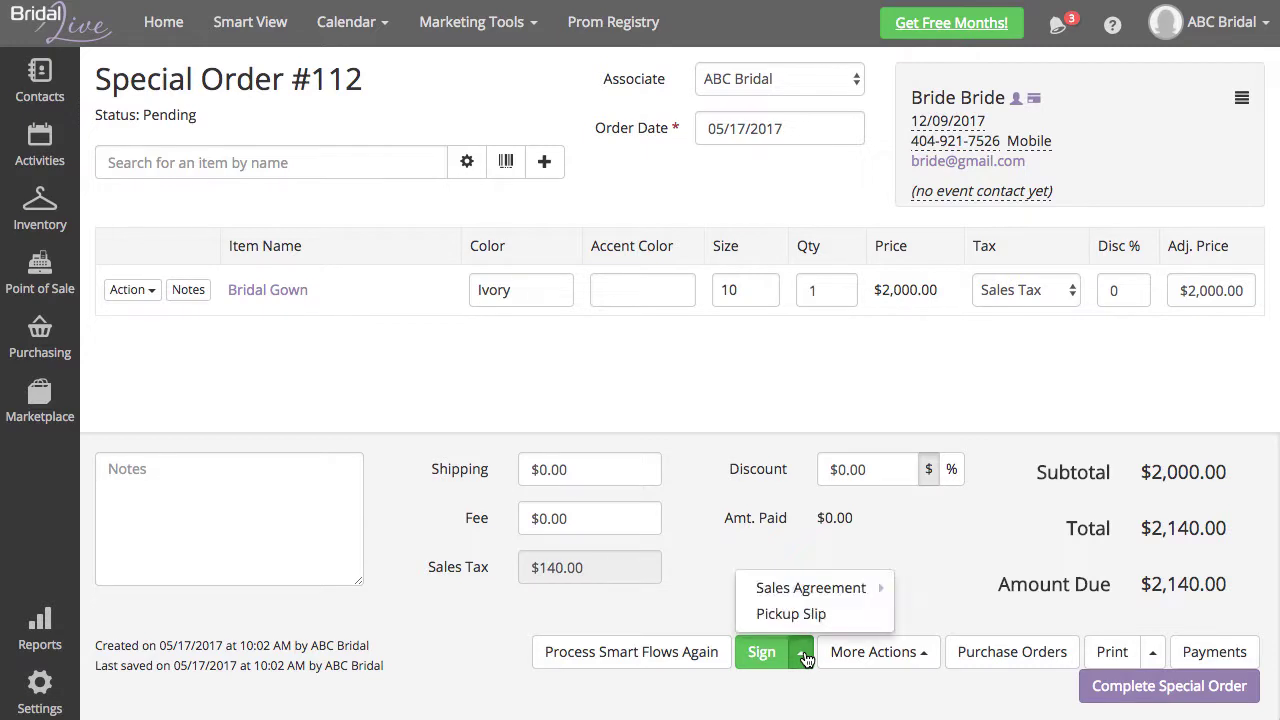
pyautogui.moveTo(825, 591)
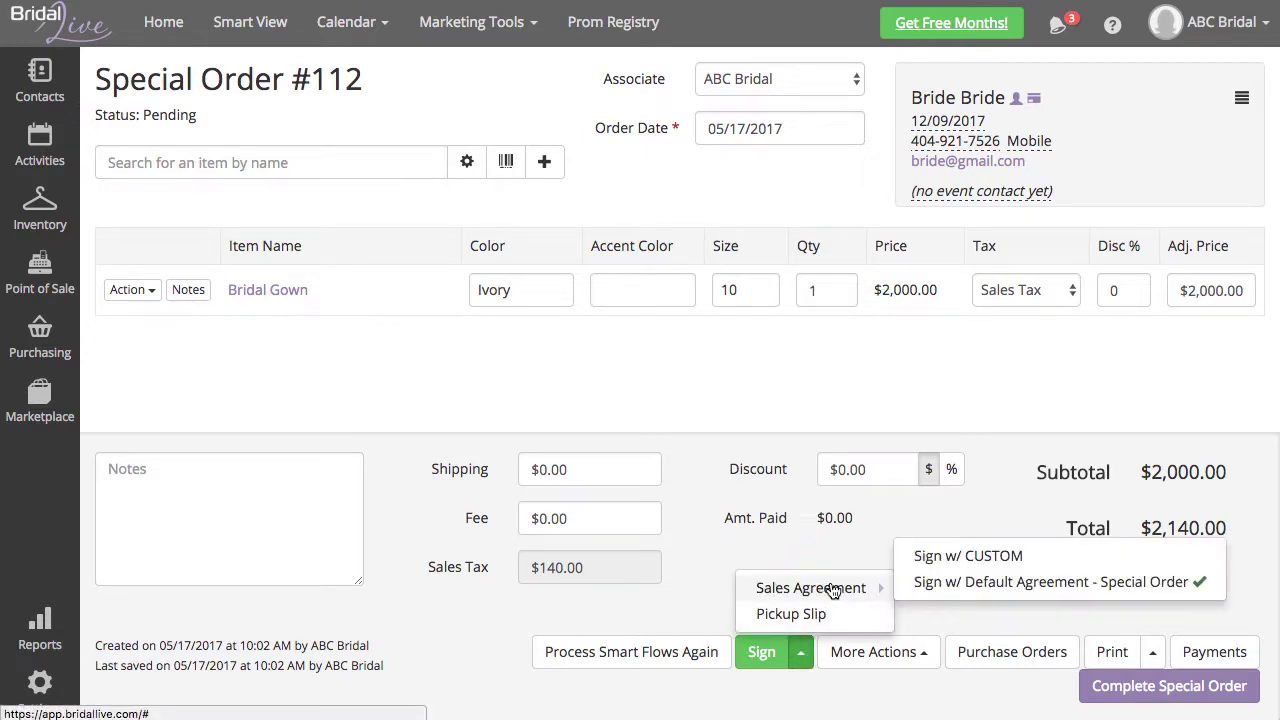
pyautogui.click(1050, 562)
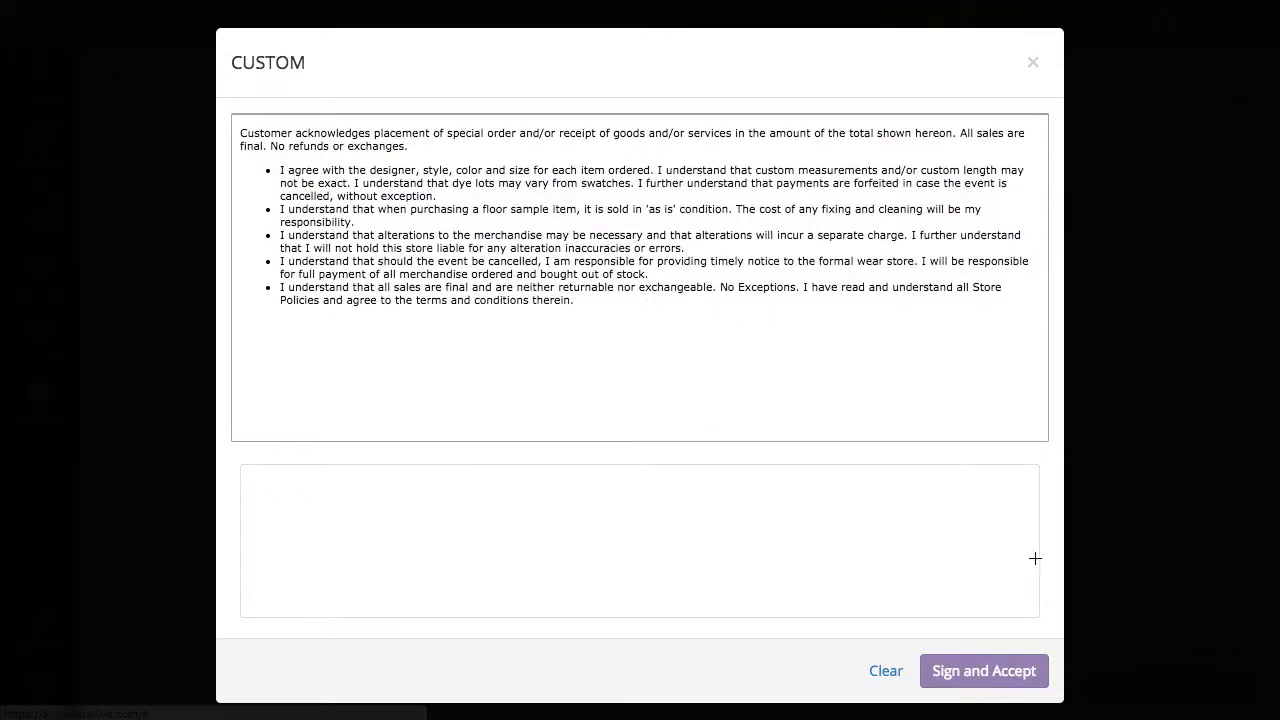
pyautogui.moveTo(524, 544)
pyautogui.mouseDown()
pyautogui.moveTo(602, 552)
pyautogui.moveTo(677, 507)
pyautogui.moveTo(580, 592)
pyautogui.moveTo(493, 590)
pyautogui.moveTo(715, 603)
pyautogui.mouseUp()
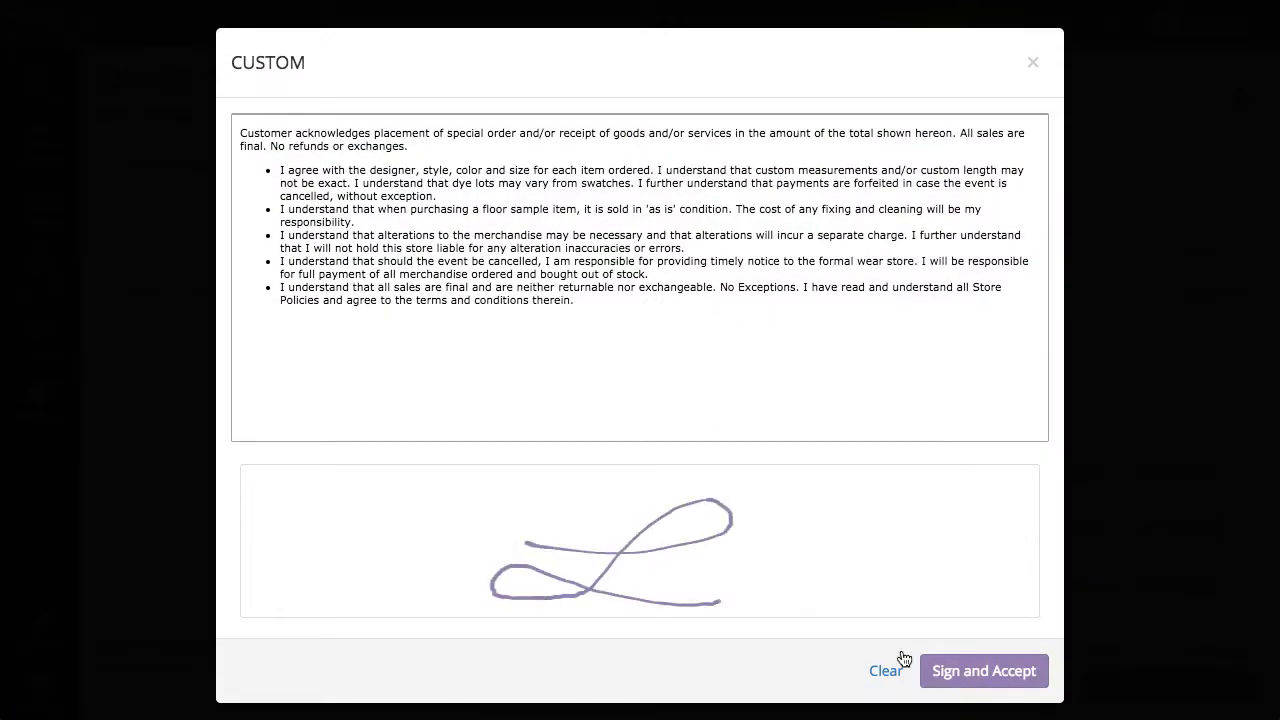
pyautogui.click(1000, 672)
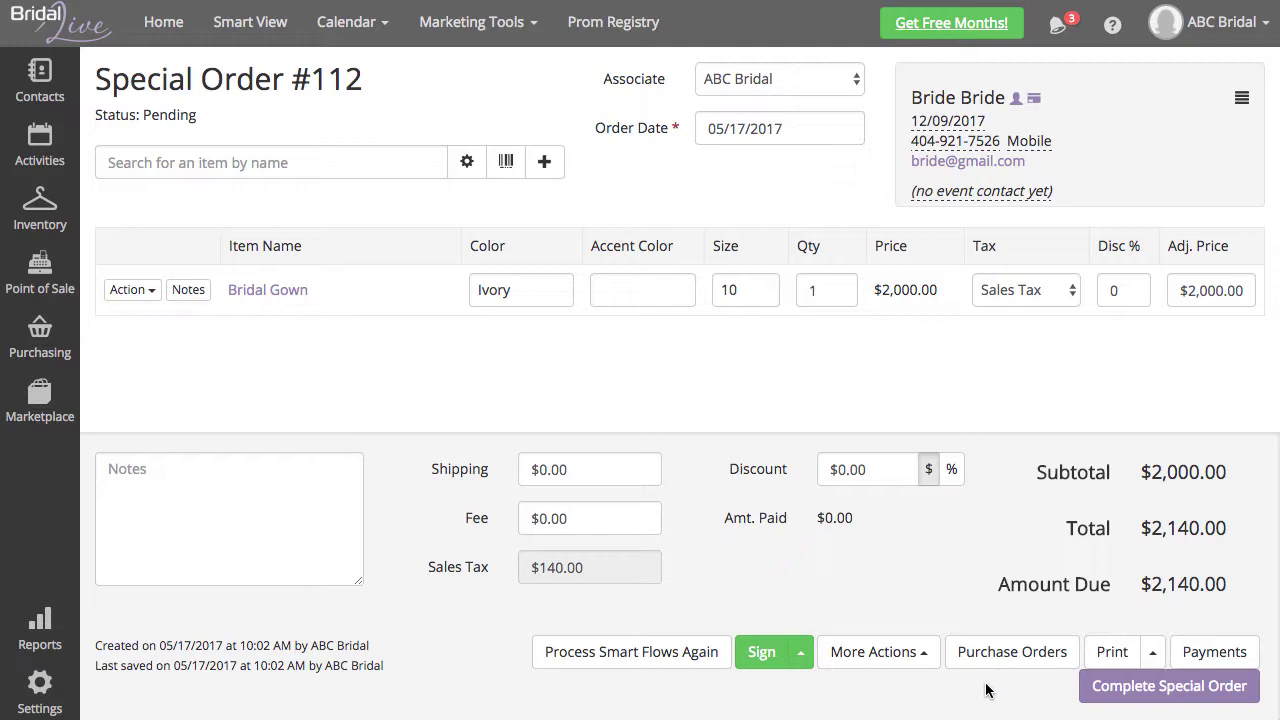
# Step: Add a $500 Visa payment to the order
pyautogui.click(1214, 652)
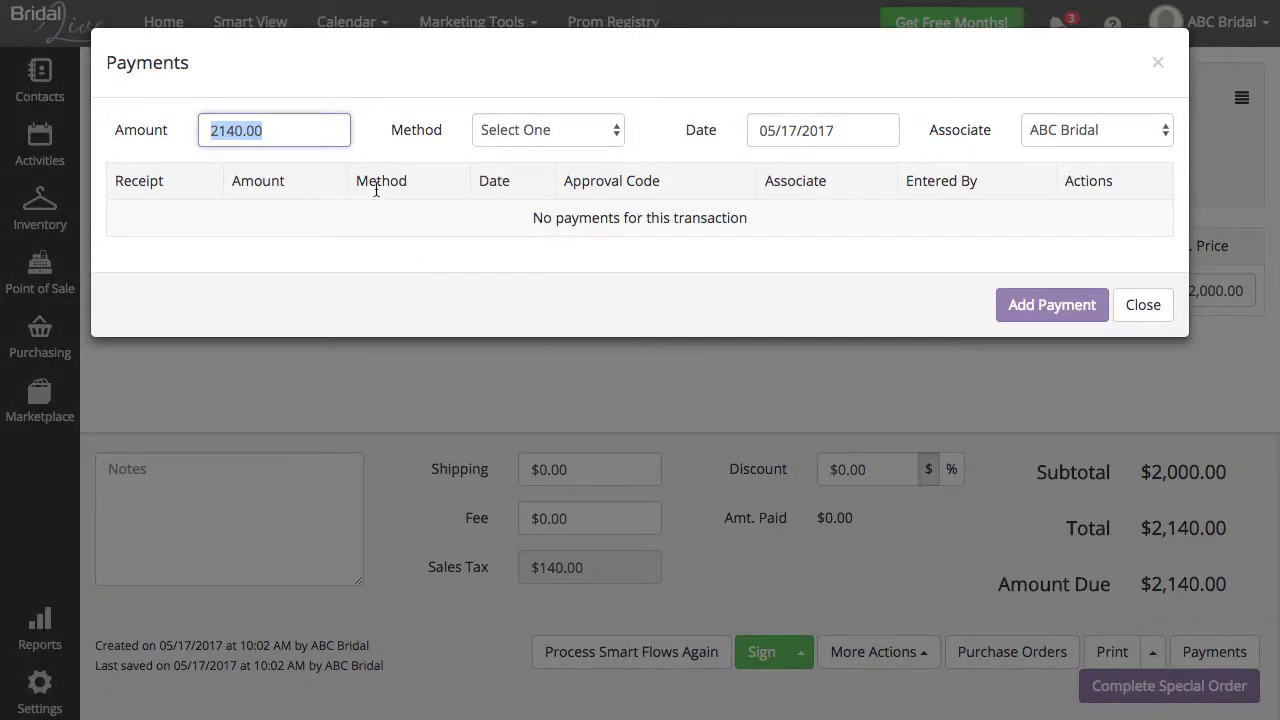
pyautogui.write('500')
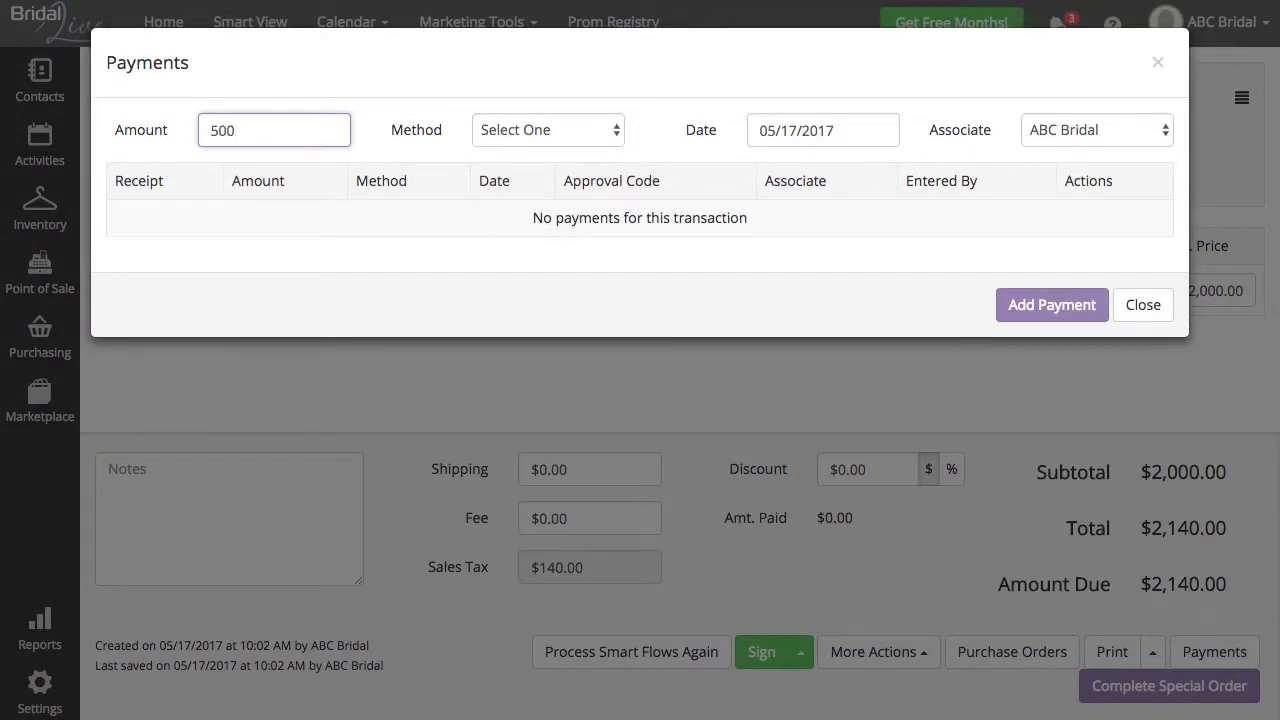
pyautogui.click(530, 140)
pyautogui.click(1032, 228)
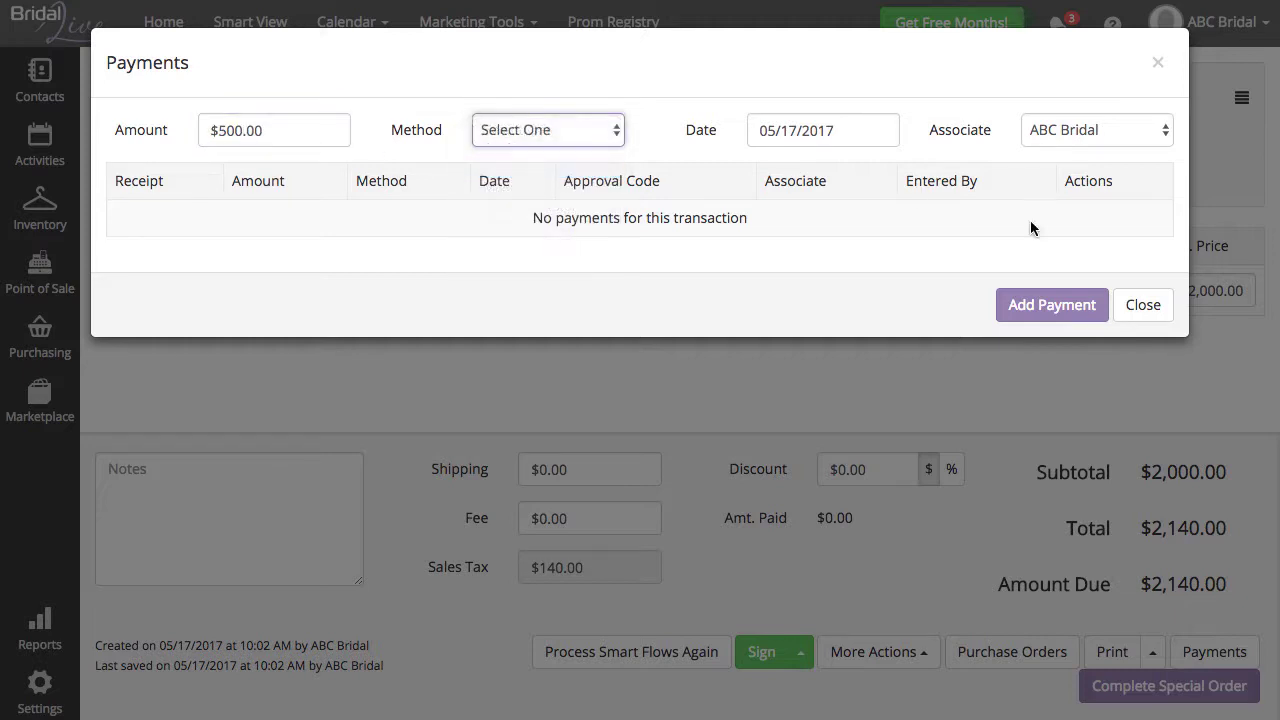
pyautogui.press('v')
pyautogui.click(1074, 303)
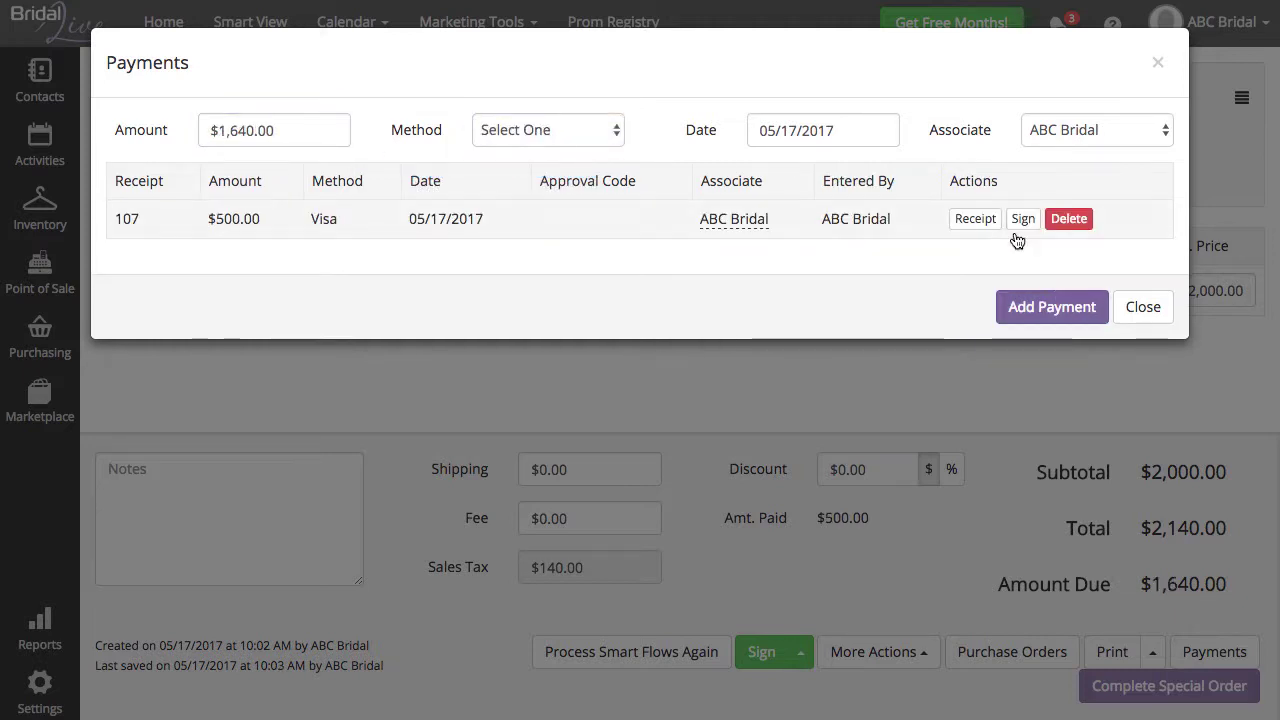
# Step: Sign and accept the $500 payment
pyautogui.click(1030, 222)
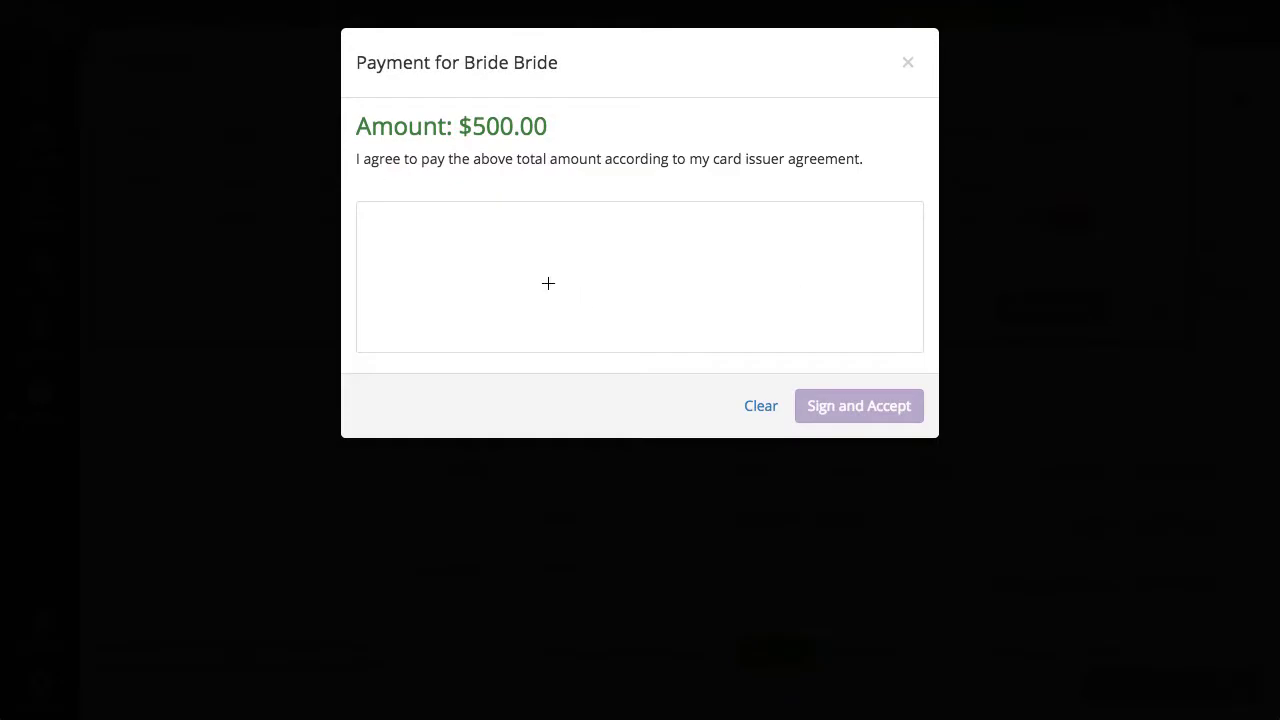
pyautogui.moveTo(586, 300)
pyautogui.mouseDown()
pyautogui.moveTo(609, 329)
pyautogui.moveTo(572, 312)
pyautogui.moveTo(692, 347)
pyautogui.mouseUp()
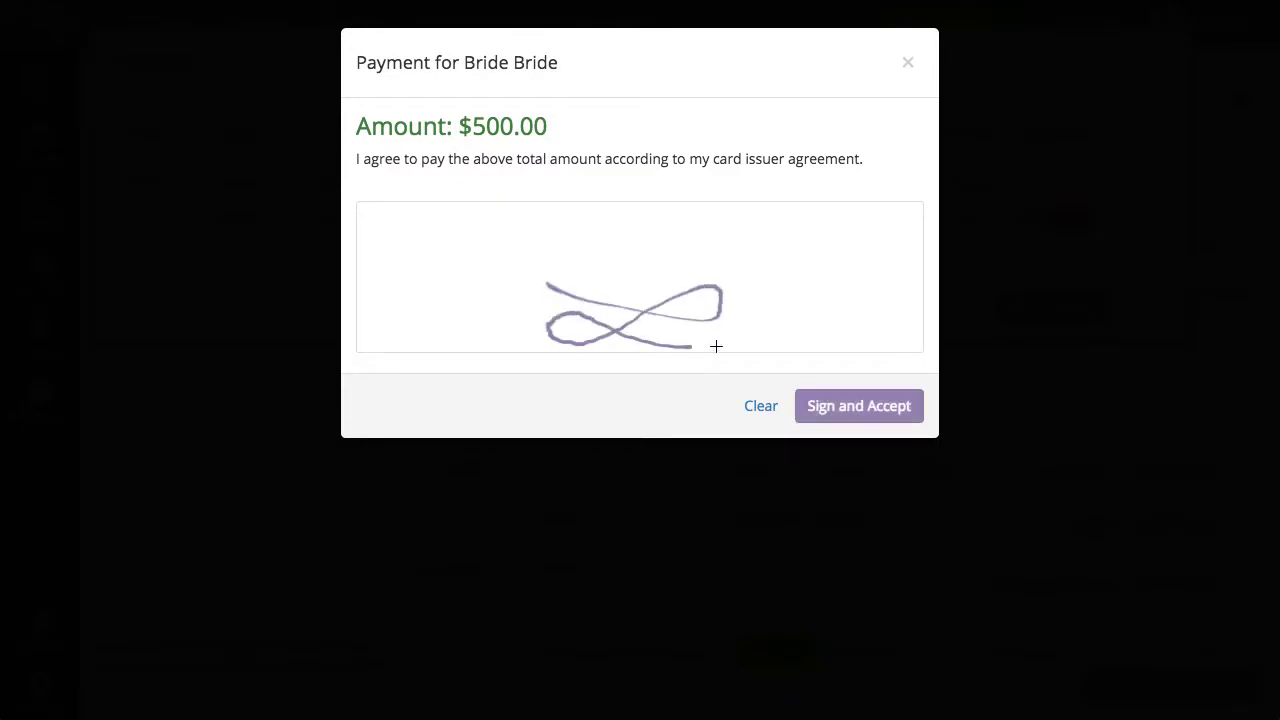
pyautogui.click(878, 405)
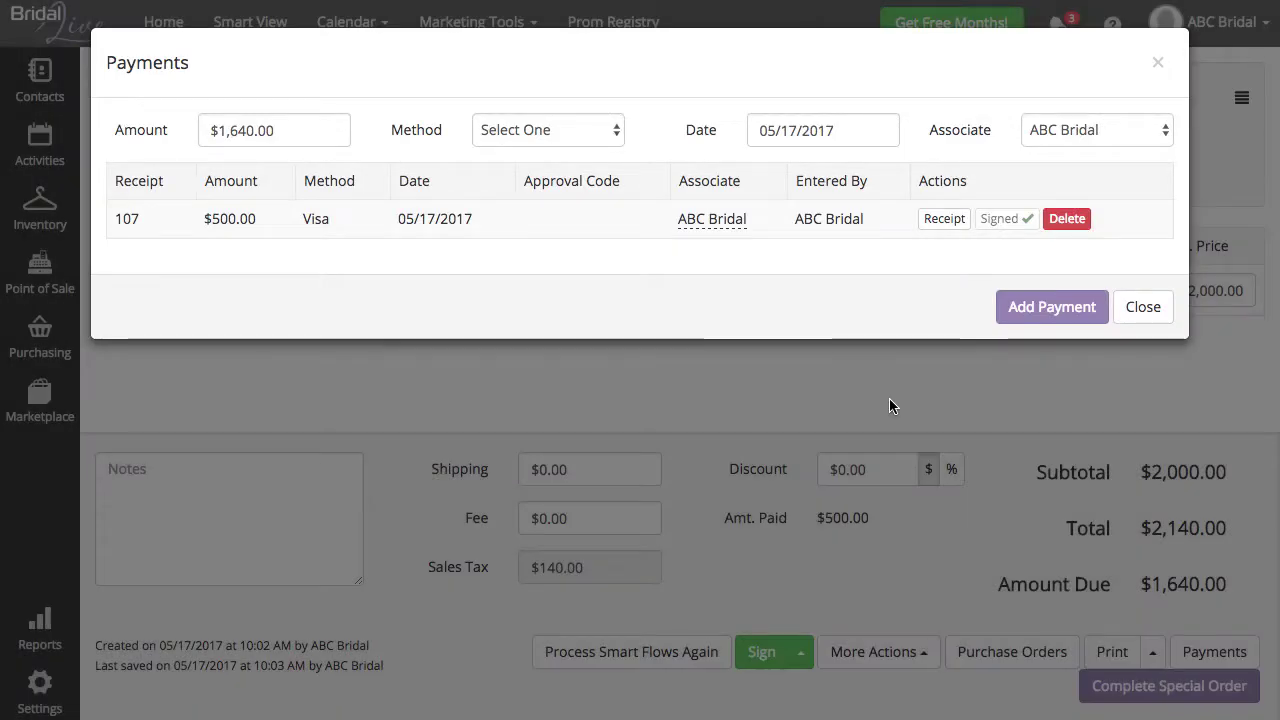
pyautogui.click(966, 219)
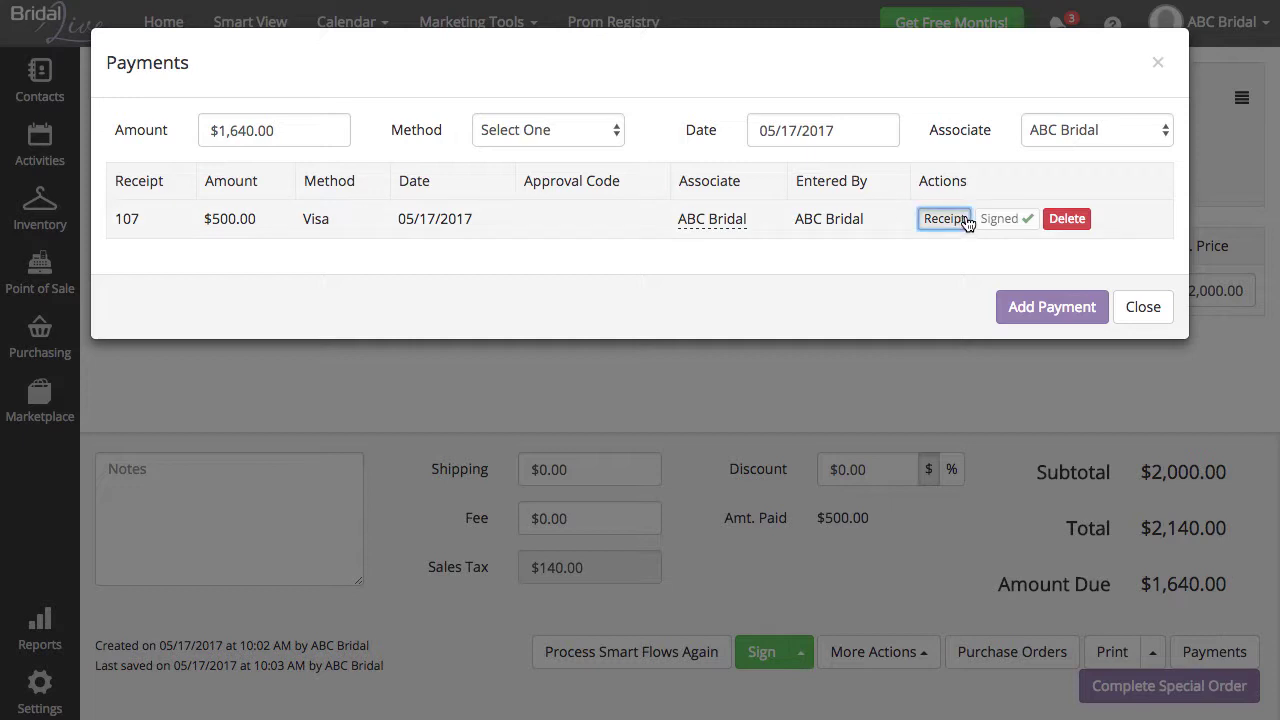
pyautogui.scroll(-4, 809, 345)
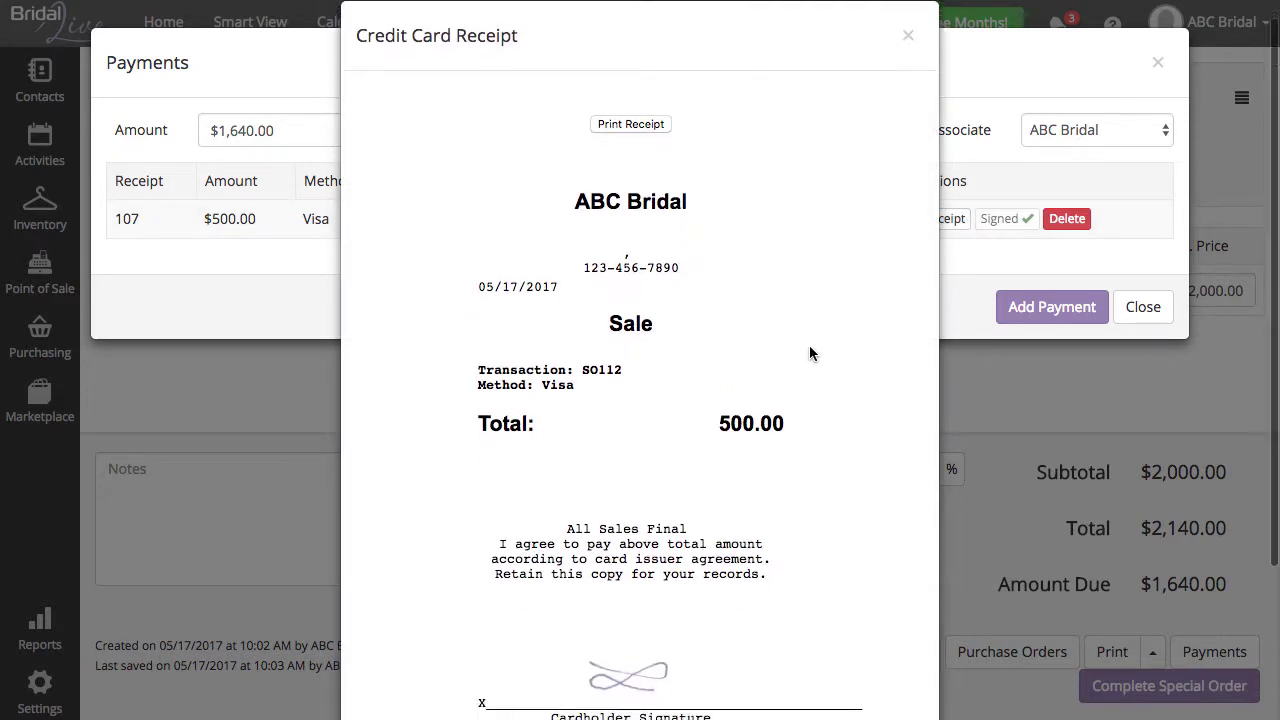
pyautogui.scroll(4, 810, 350)
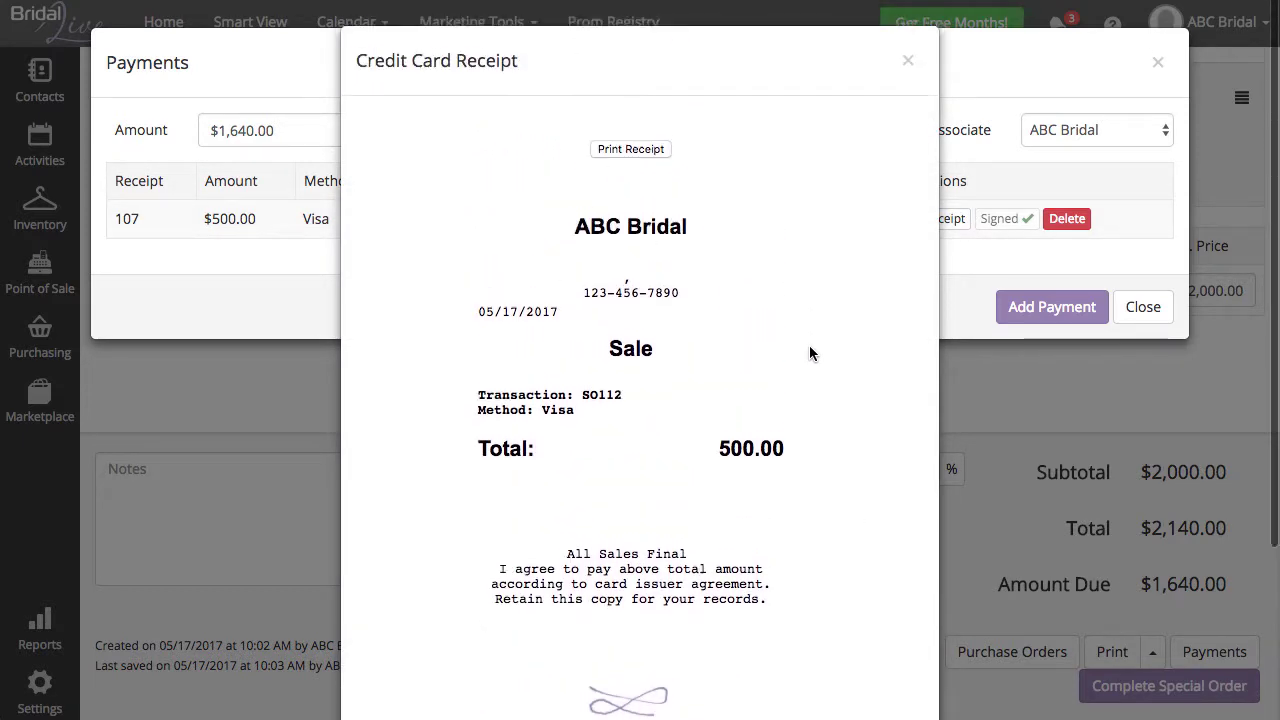
pyautogui.click(641, 151)
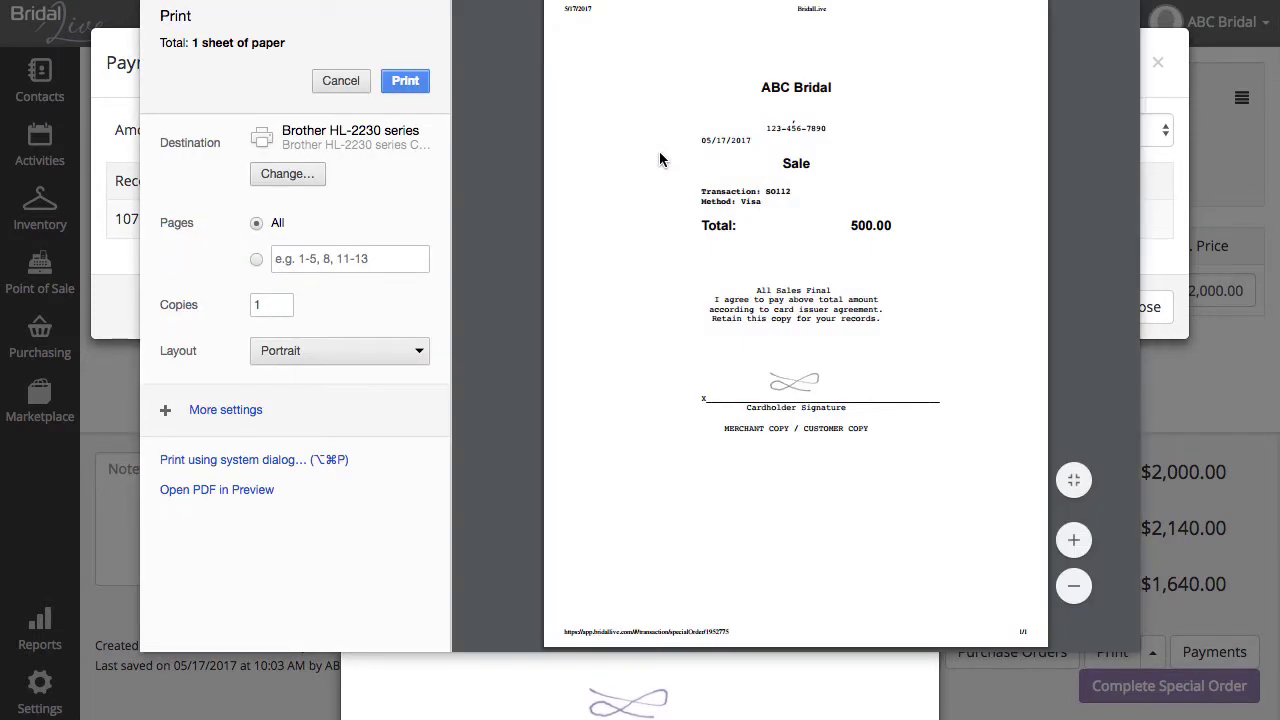
pyautogui.click(354, 87)
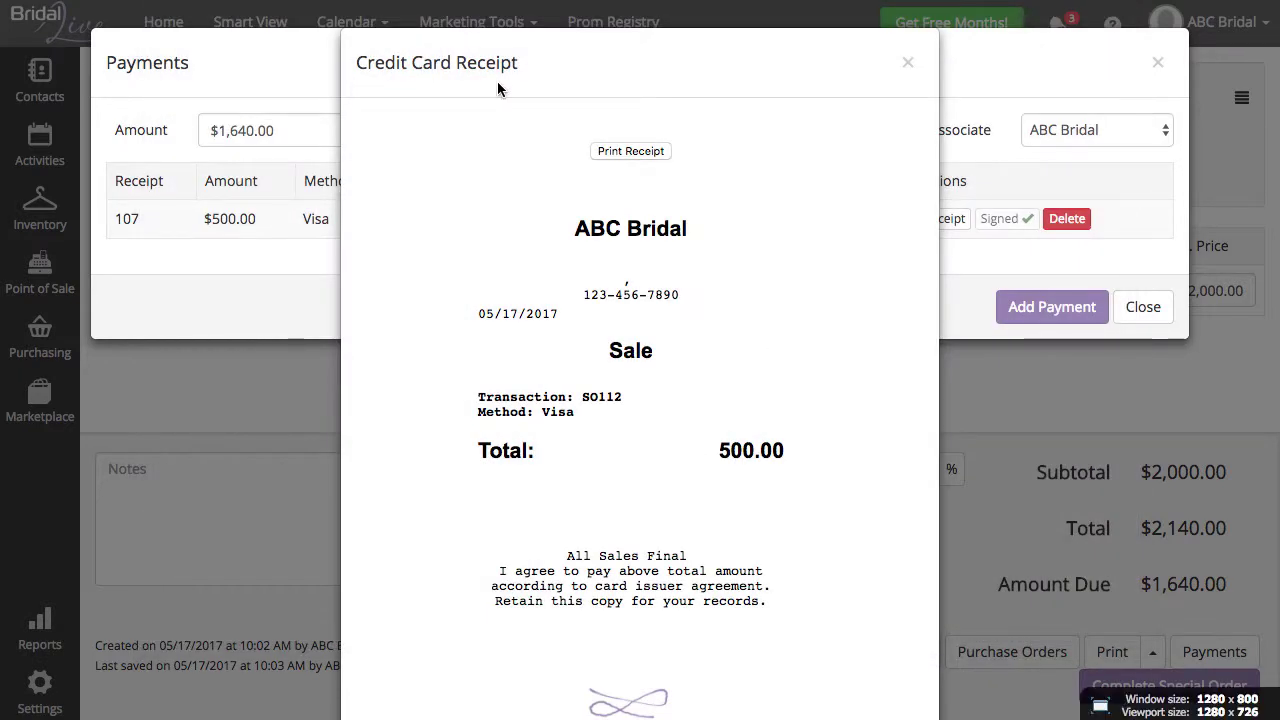
pyautogui.click(908, 64)
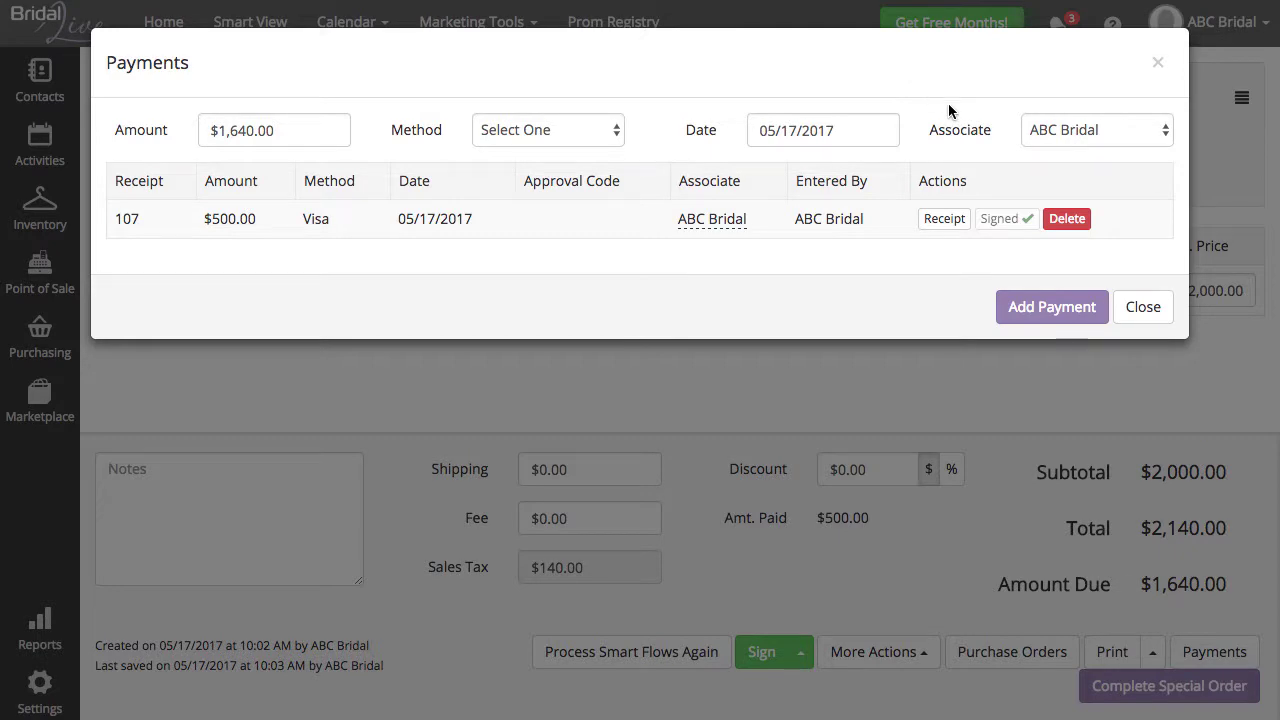
# Step: Sign and accept a pickup slip for the Bridal Gown
pyautogui.click(1157, 309)
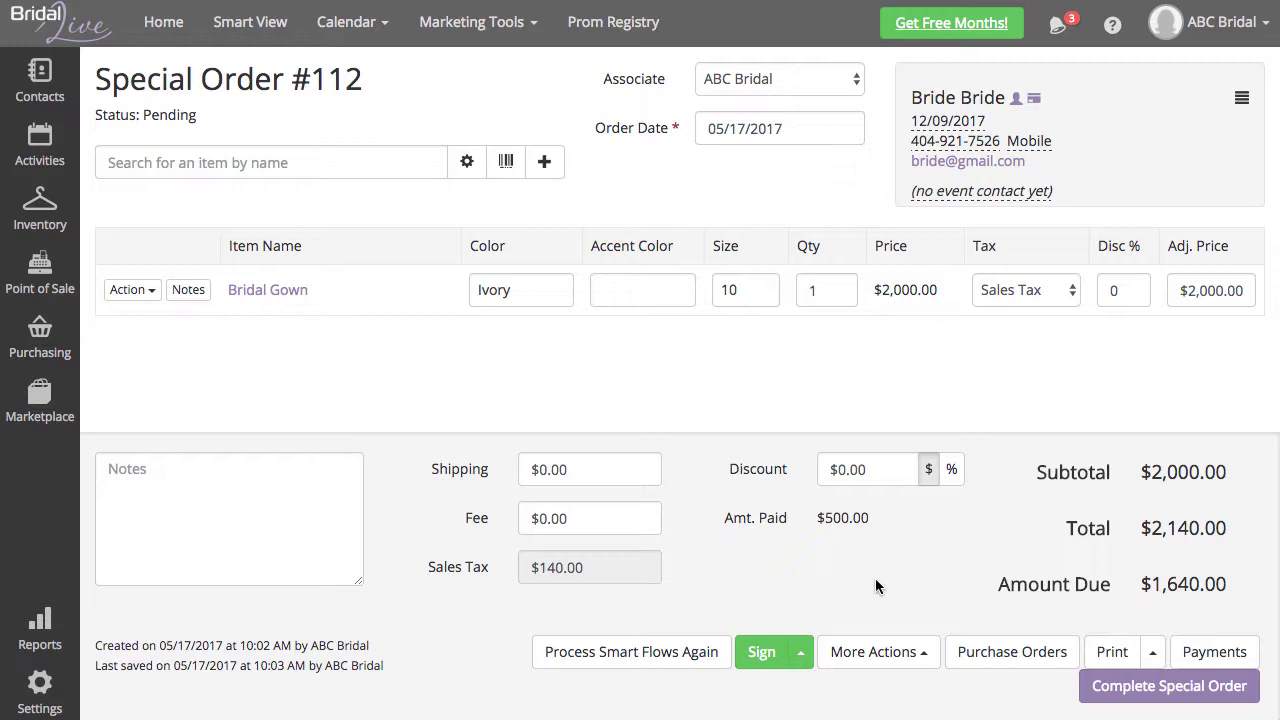
pyautogui.click(803, 653)
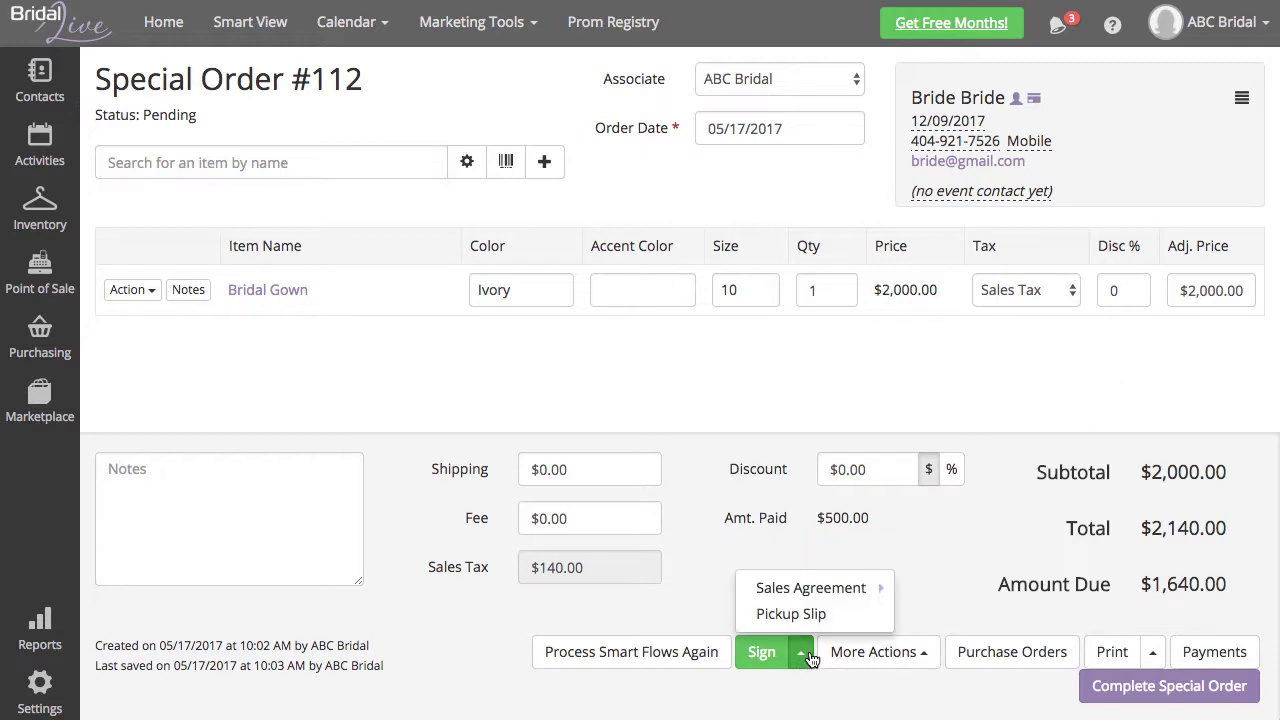
pyautogui.click(855, 612)
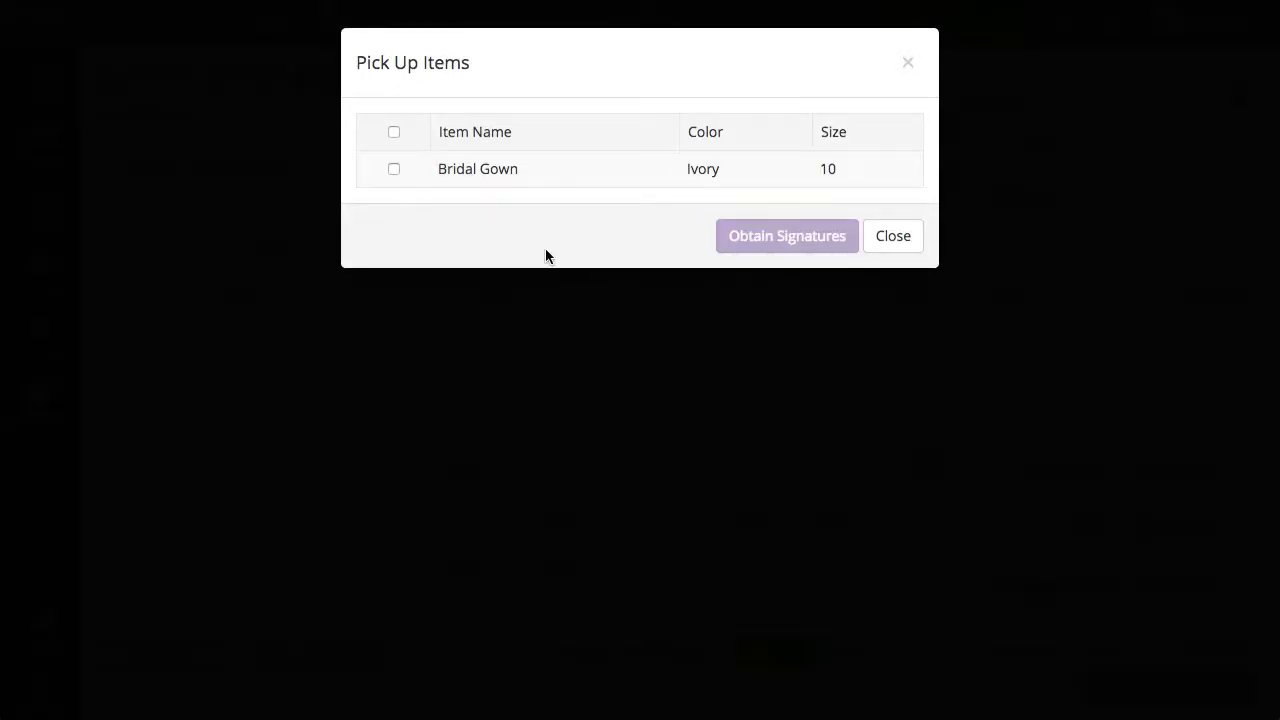
pyautogui.click(394, 169)
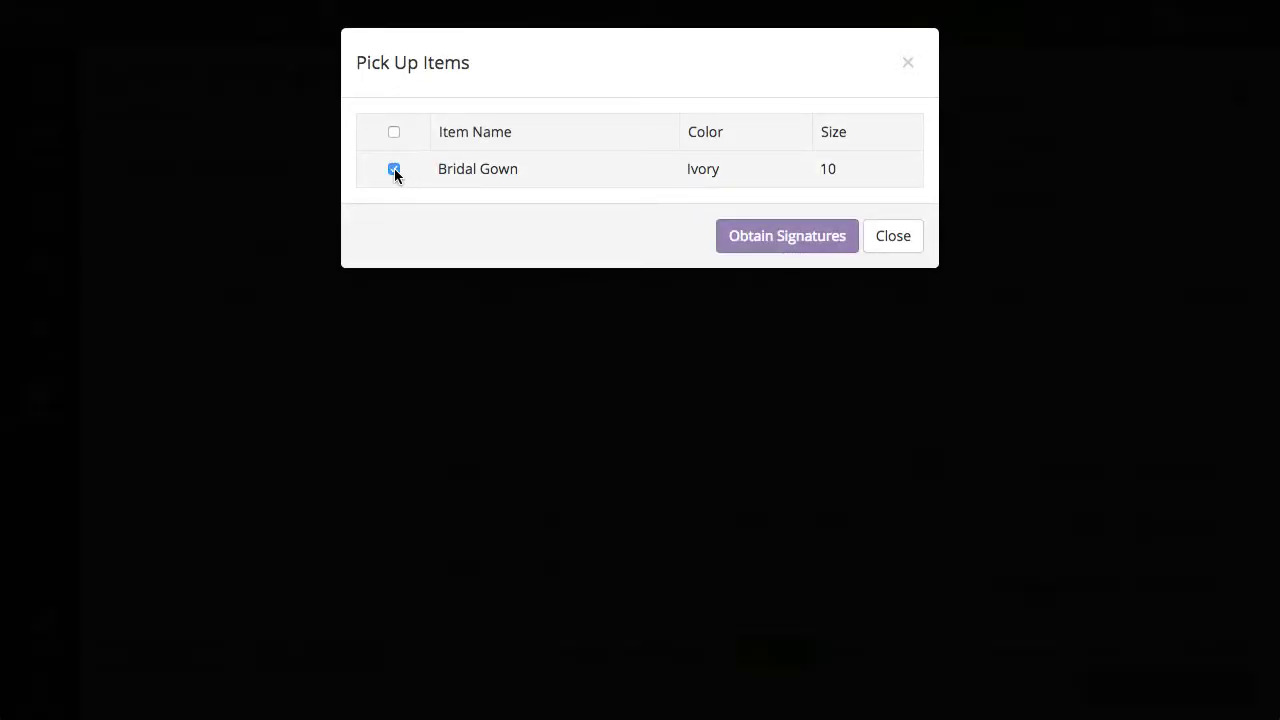
pyautogui.click(807, 238)
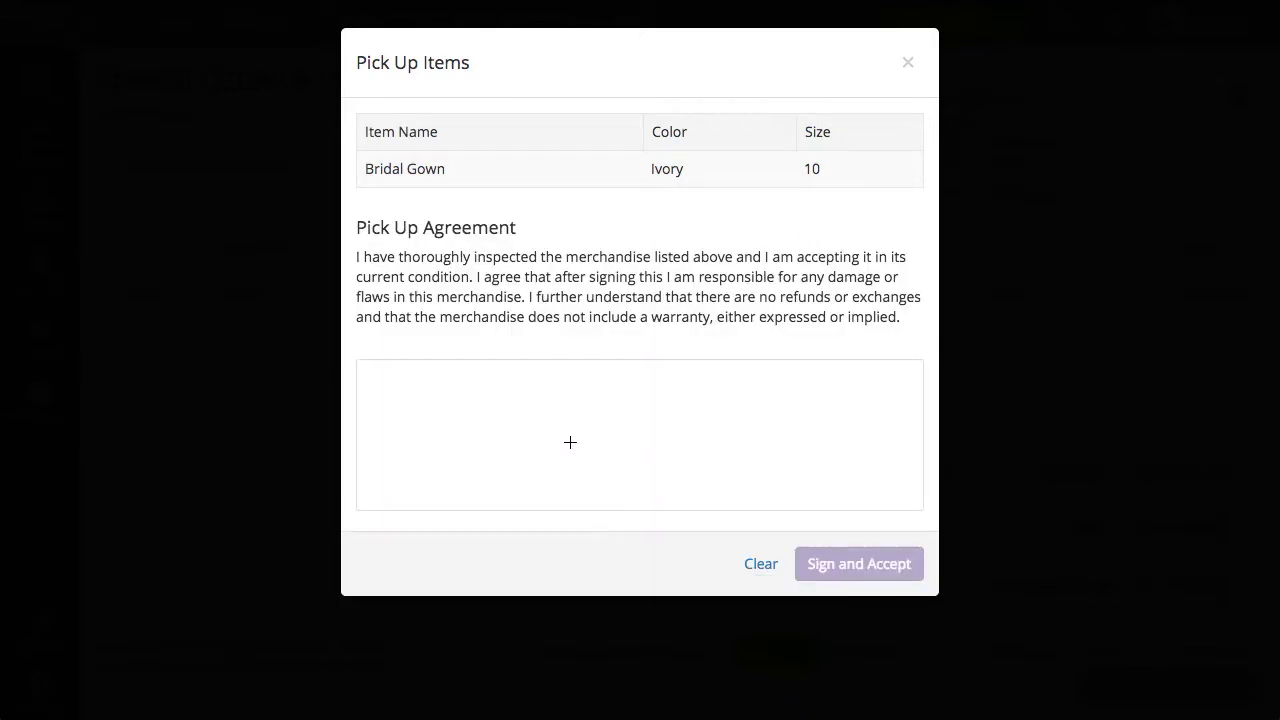
pyautogui.moveTo(570, 442)
pyautogui.mouseDown()
pyautogui.moveTo(686, 417)
pyautogui.moveTo(546, 494)
pyautogui.moveTo(534, 466)
pyautogui.moveTo(675, 497)
pyautogui.mouseUp()
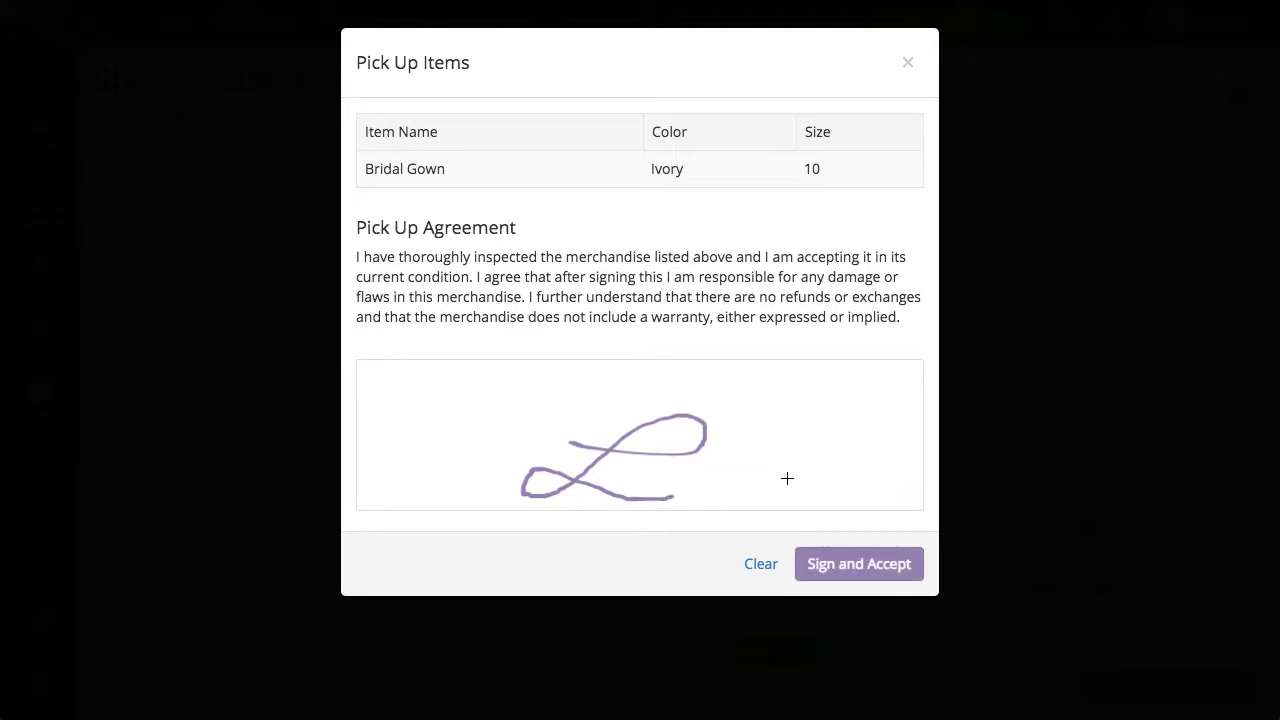
pyautogui.click(910, 569)
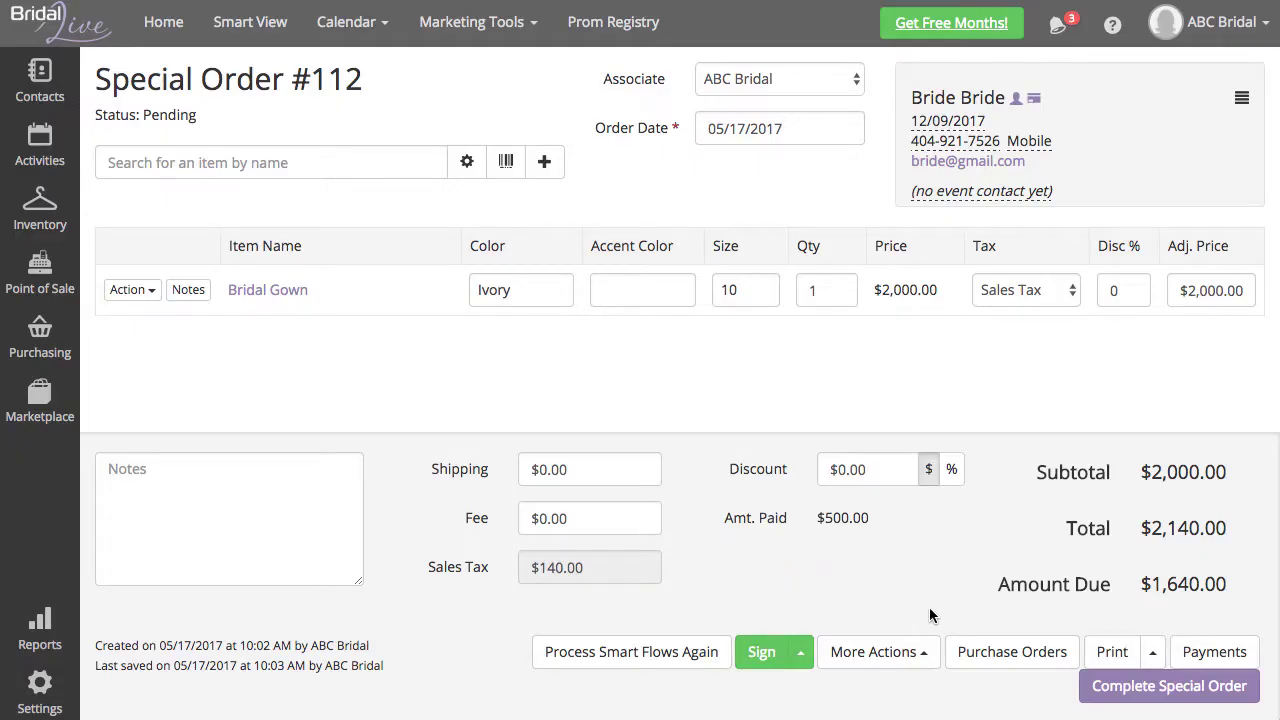
# Step: Open Print Pickup Slips and tick item 16, the Bridal Gown
pyautogui.click(926, 652)
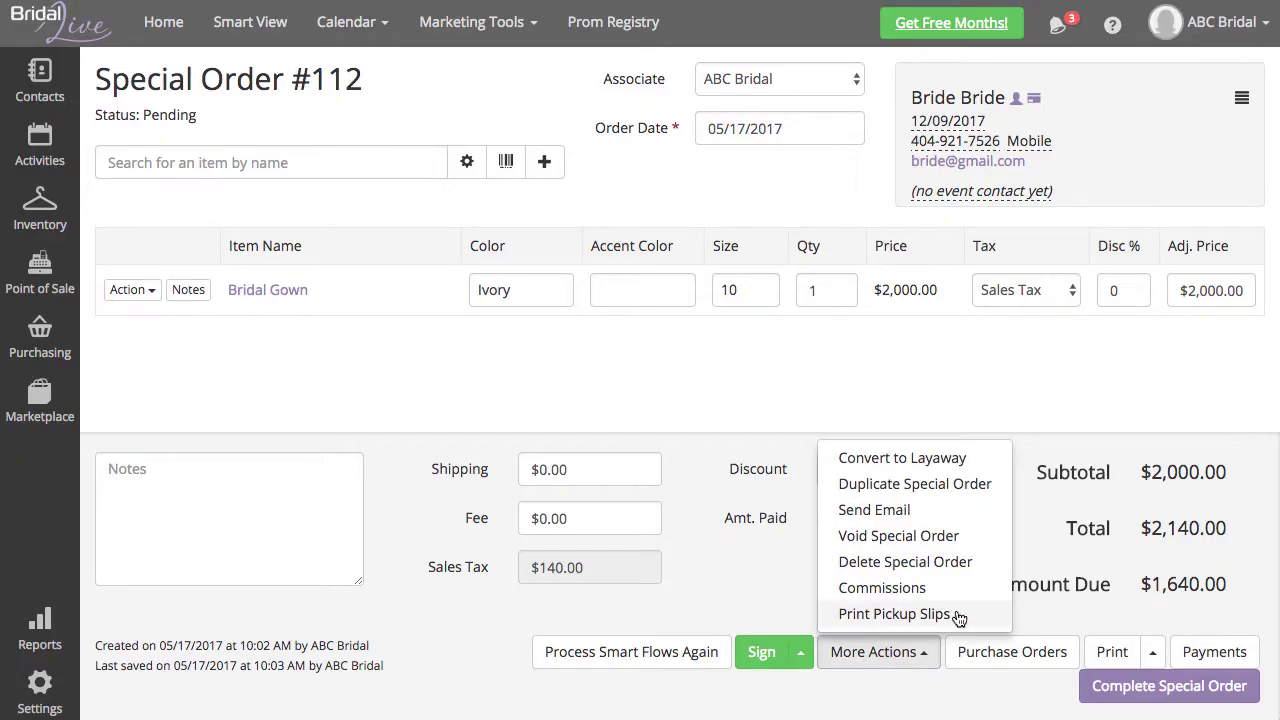
pyautogui.click(957, 616)
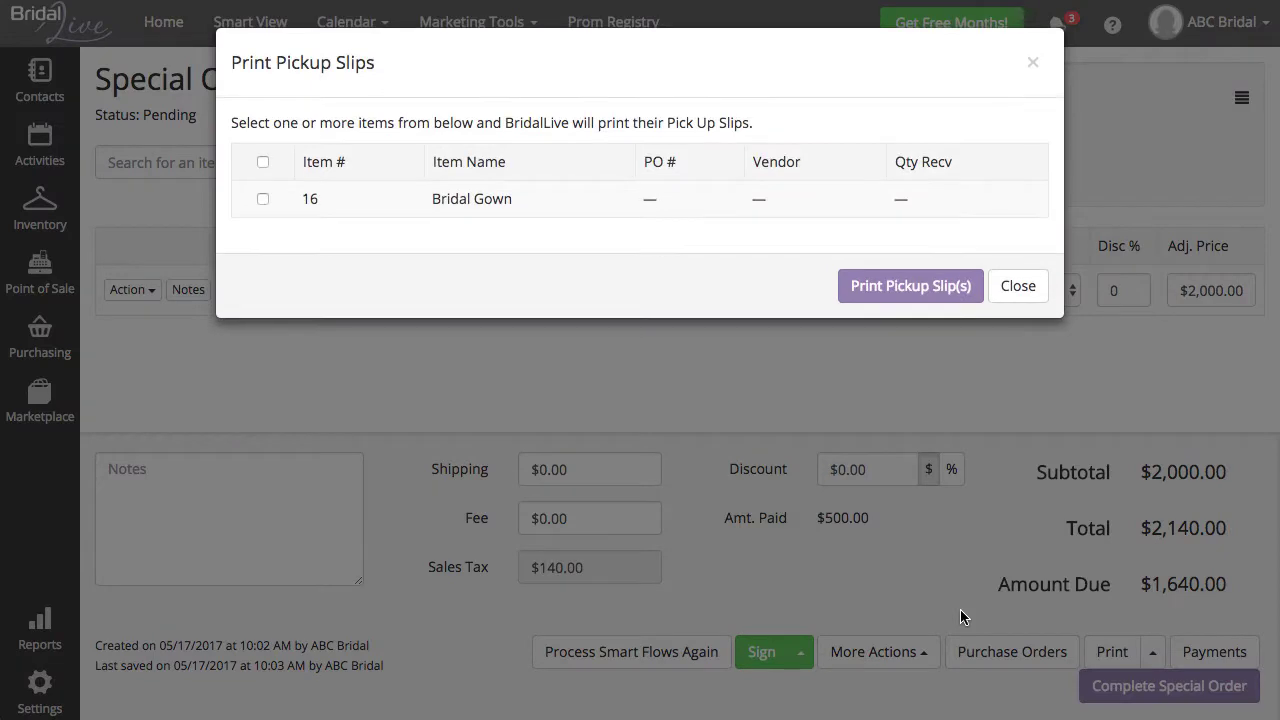
pyautogui.click(263, 199)
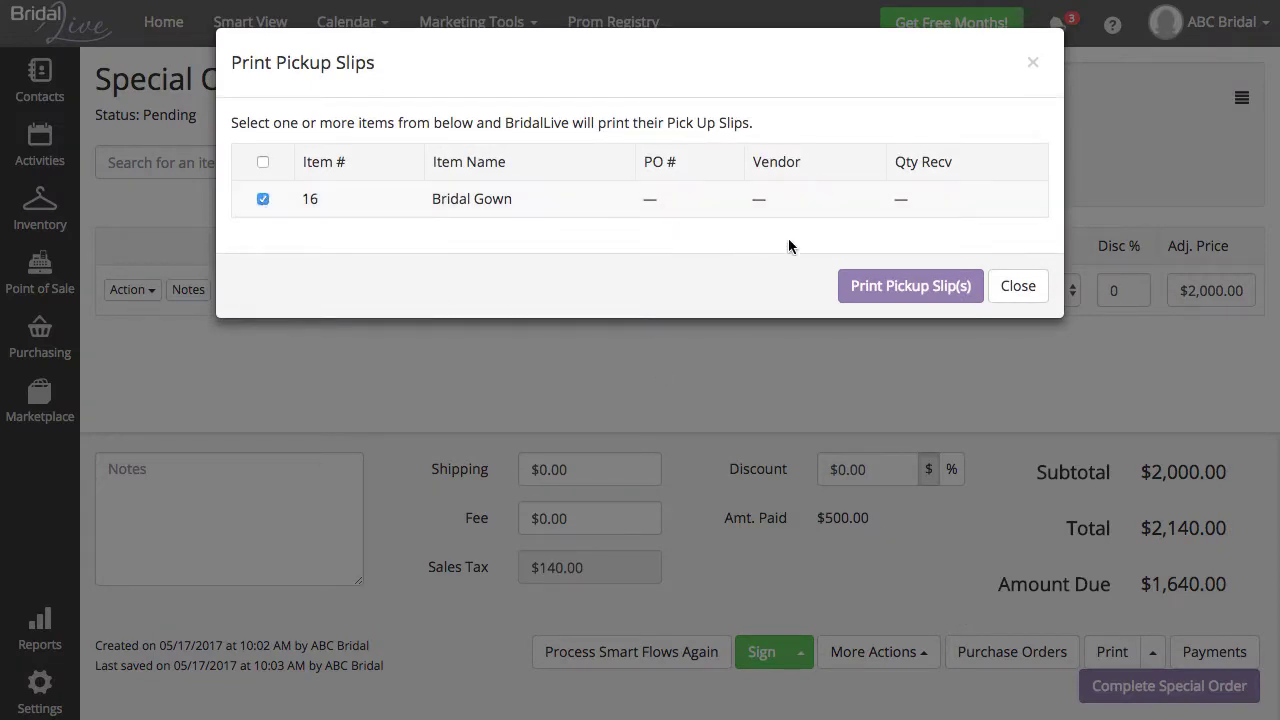